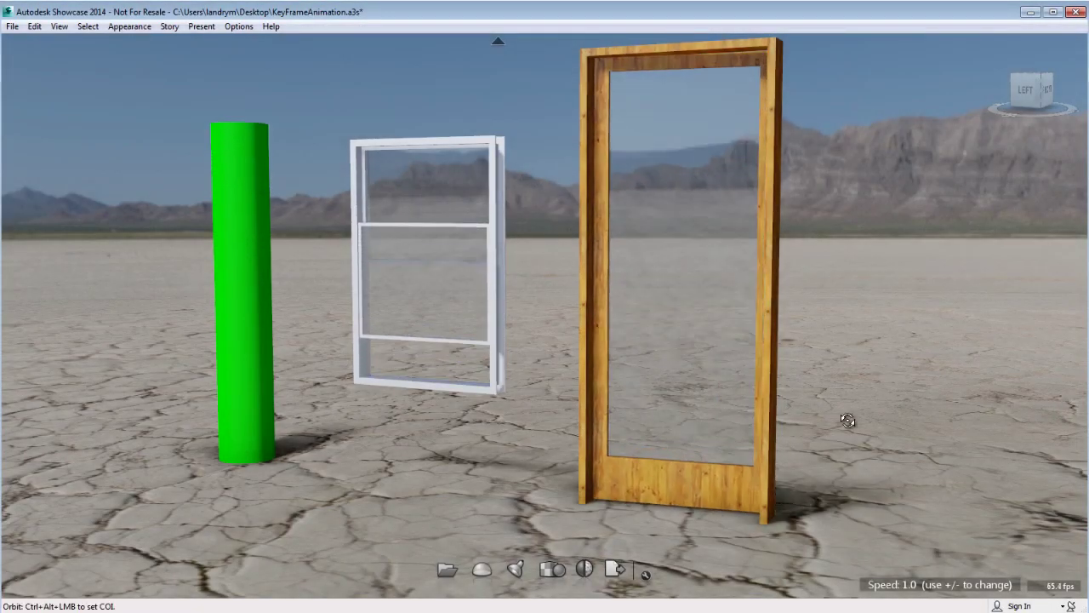
Play the column, door and window animations by triggering the objects in the scene from several viewing angles.
{"action": "left_click_drag", "start_coordinate": [847, 410], "coordinate": [175, 433], "text": "alt"}
{"action": "left_click", "coordinate": [241, 272]}
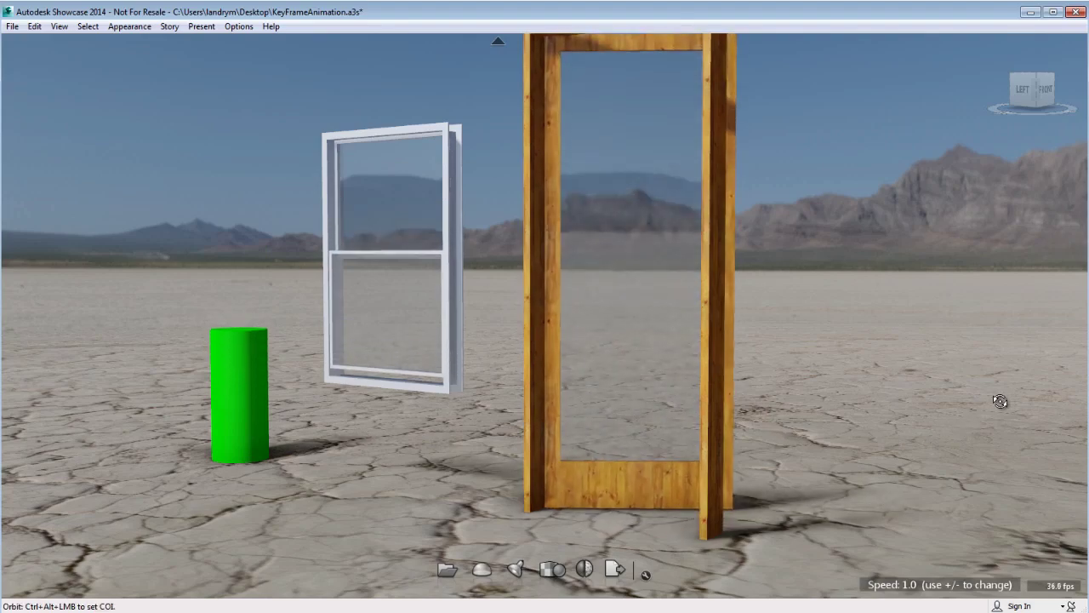
{"action": "left_click_drag", "start_coordinate": [319, 387], "coordinate": [931, 401], "text": "alt"}
{"action": "left_click", "coordinate": [687, 308]}
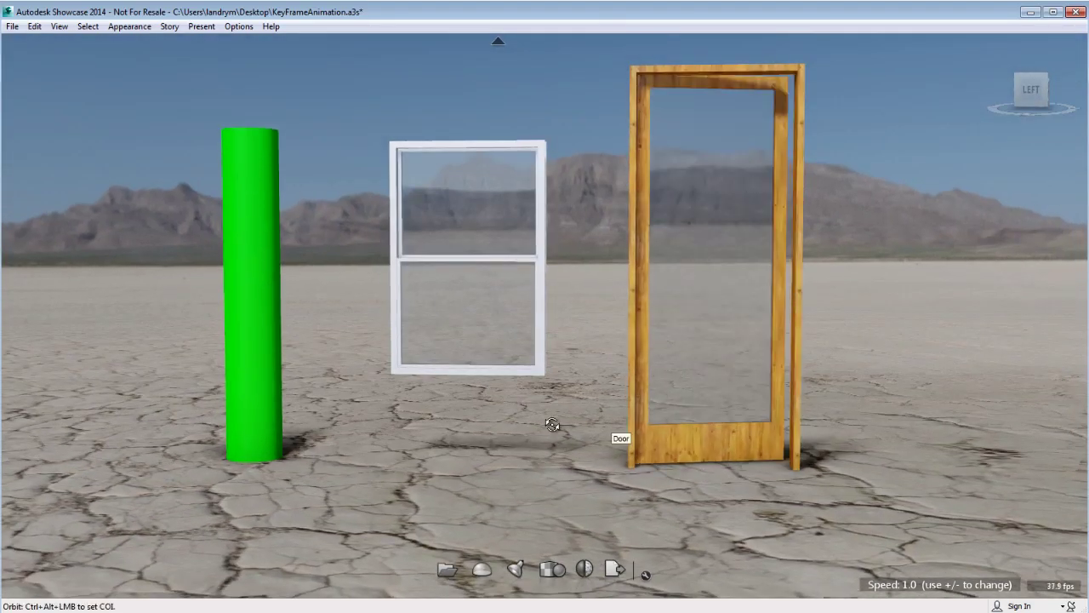
{"action": "left_click", "coordinate": [452, 316]}
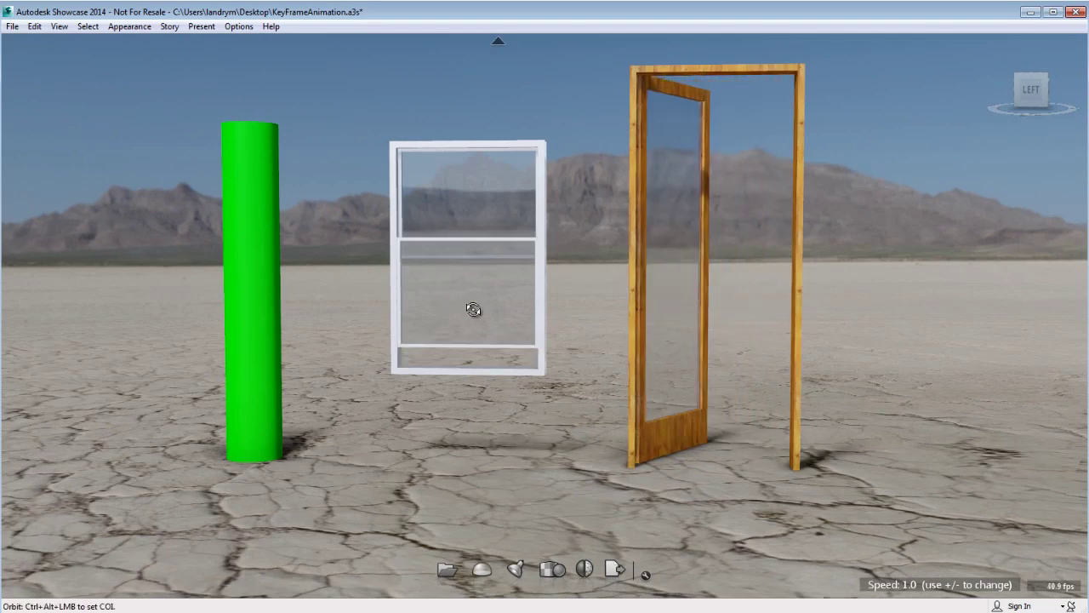
{"action": "left_click", "coordinate": [251, 337]}
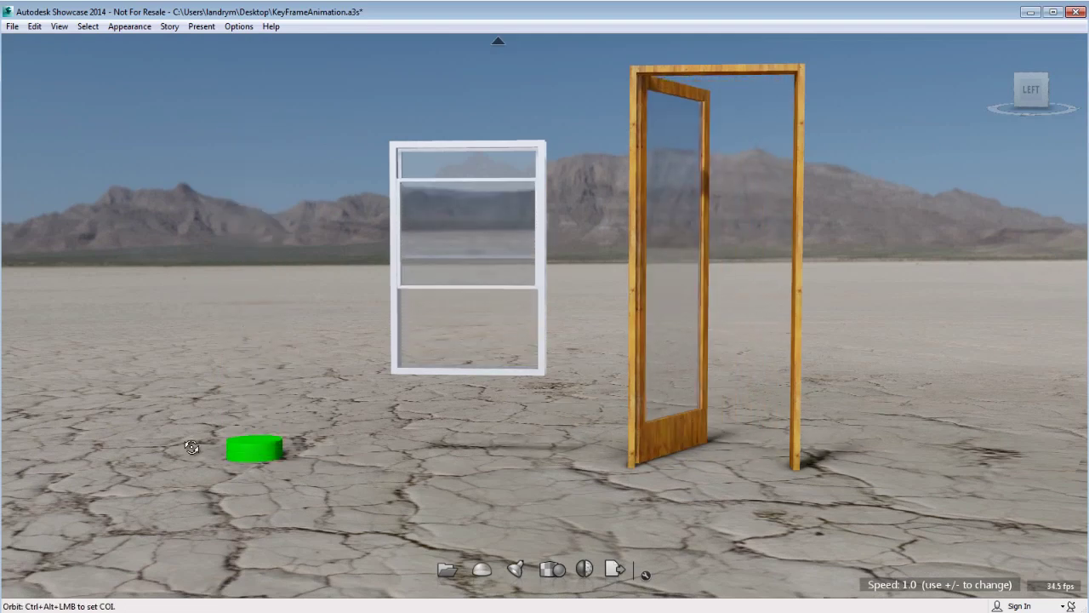
{"action": "left_click_drag", "start_coordinate": [400, 533], "coordinate": [628, 582]}
{"action": "key", "text": "a"}
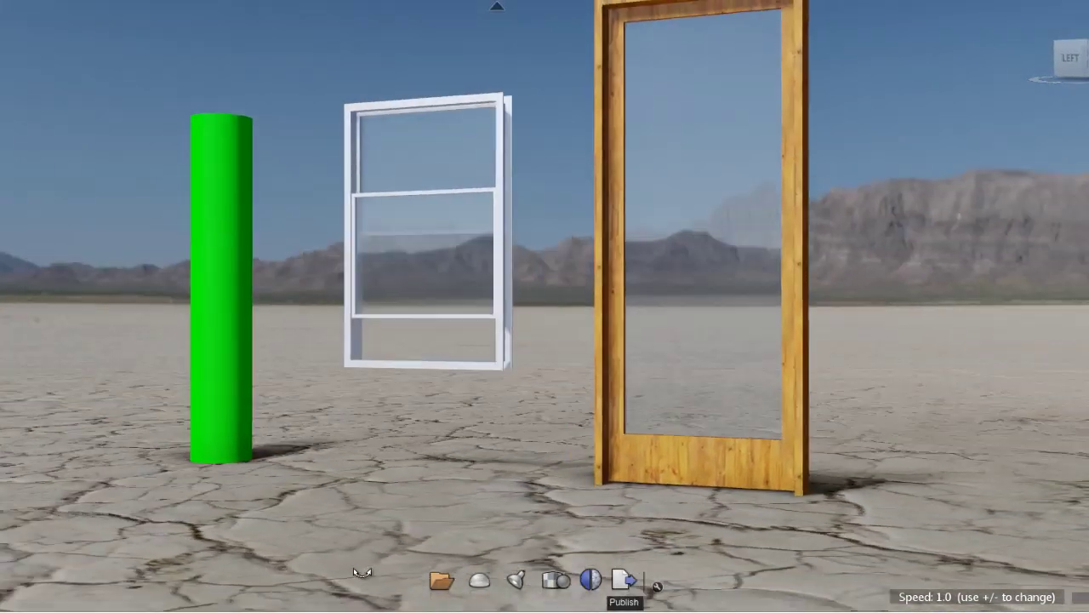
{"action": "left_click", "coordinate": [726, 218]}
{"action": "key", "text": "d"}
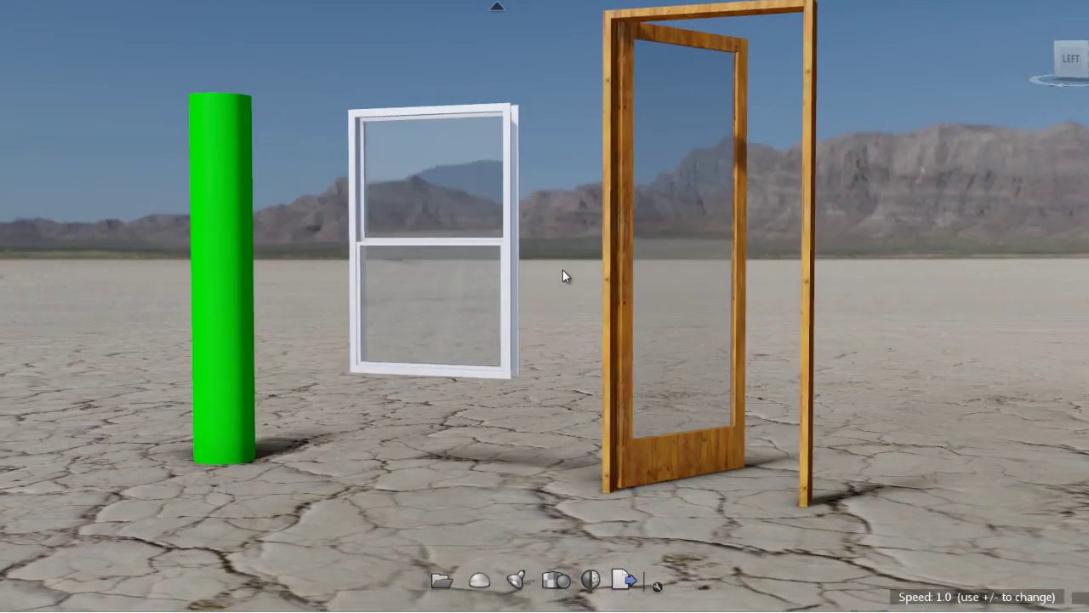
{"action": "left_click", "coordinate": [457, 279]}
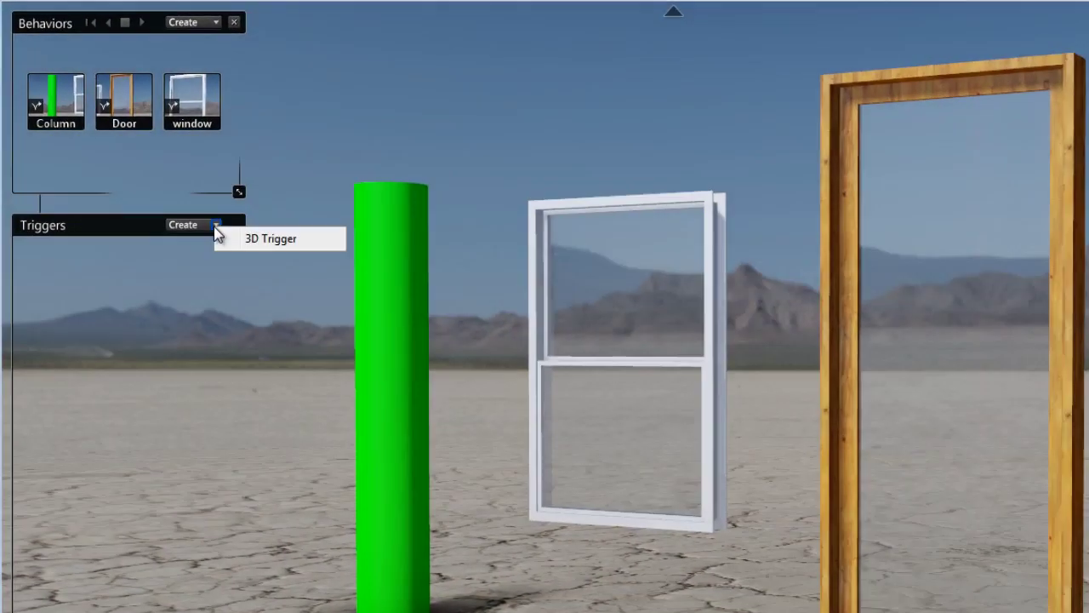
Create a 3D trigger and associate it with the Door behavior's Play forward from start action.
{"action": "left_click", "coordinate": [277, 239]}
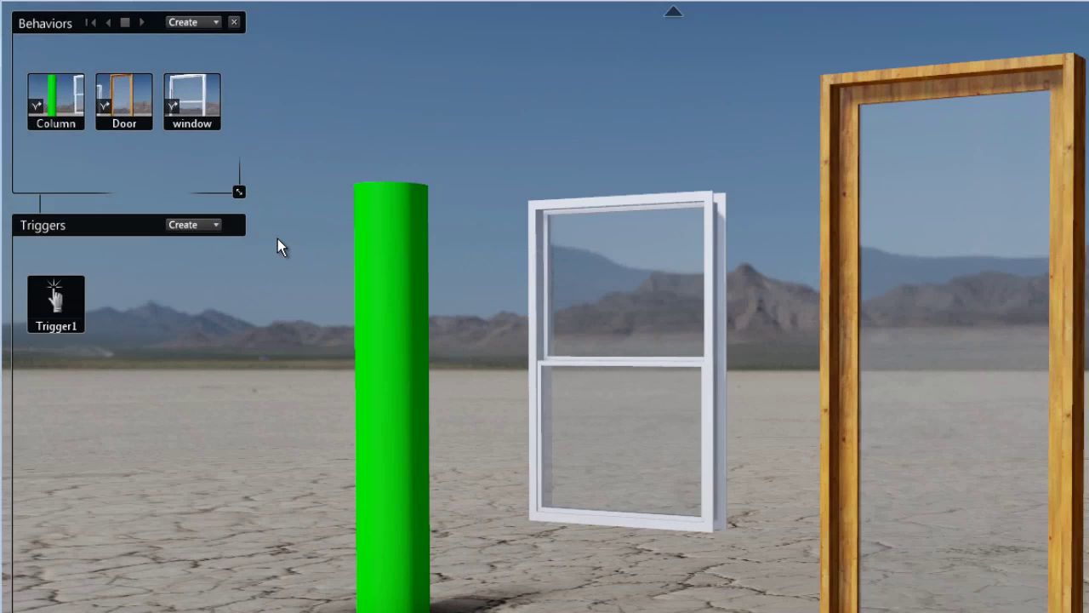
{"action": "right_click", "coordinate": [56, 295]}
{"action": "mouse_move", "coordinate": [112, 382]}
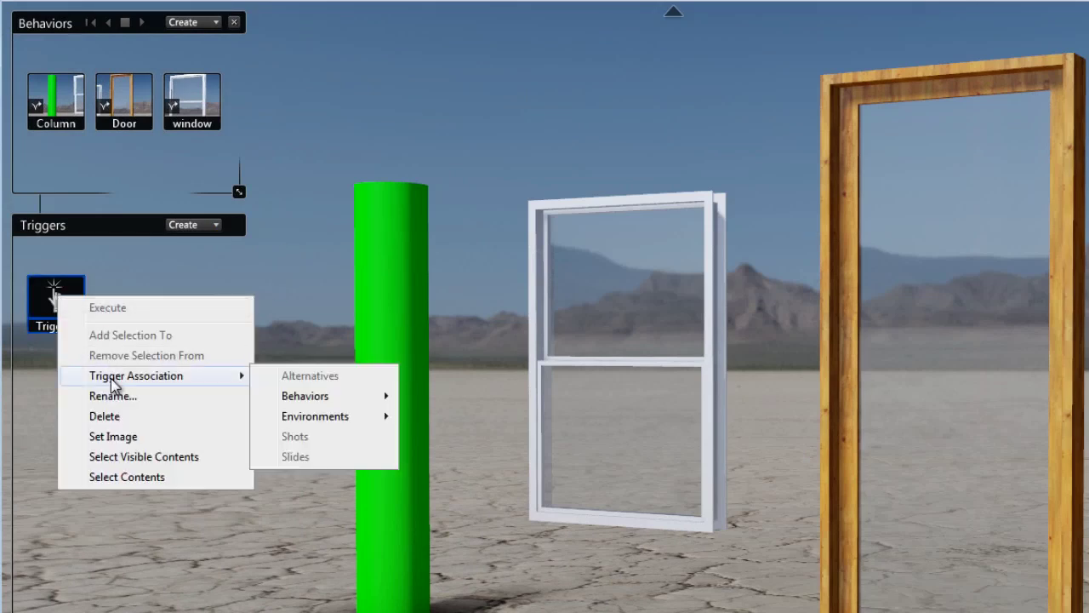
{"action": "mouse_move", "coordinate": [320, 405]}
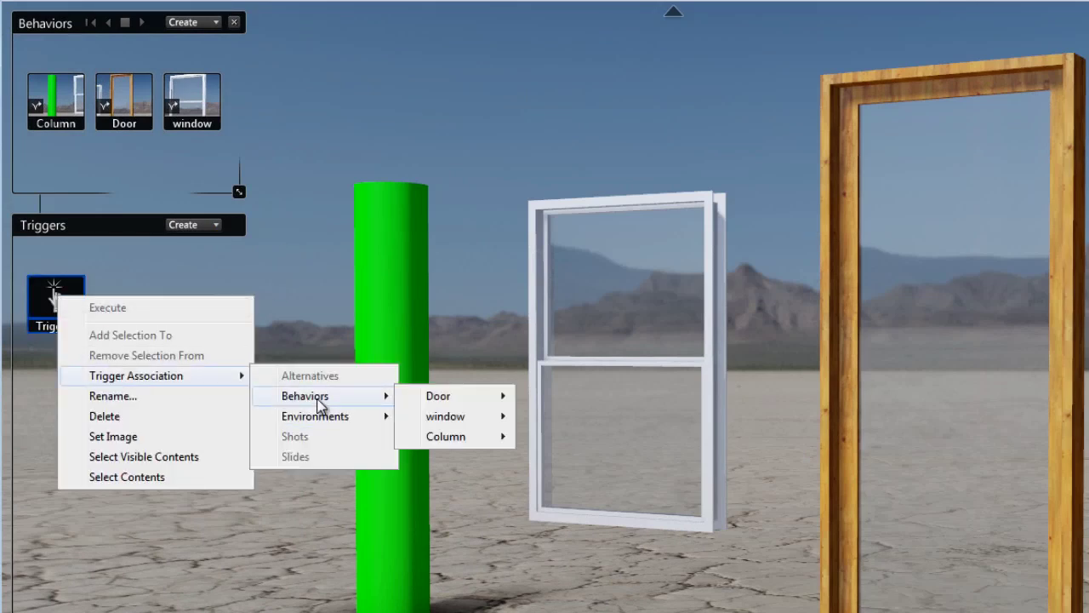
{"action": "mouse_move", "coordinate": [456, 399]}
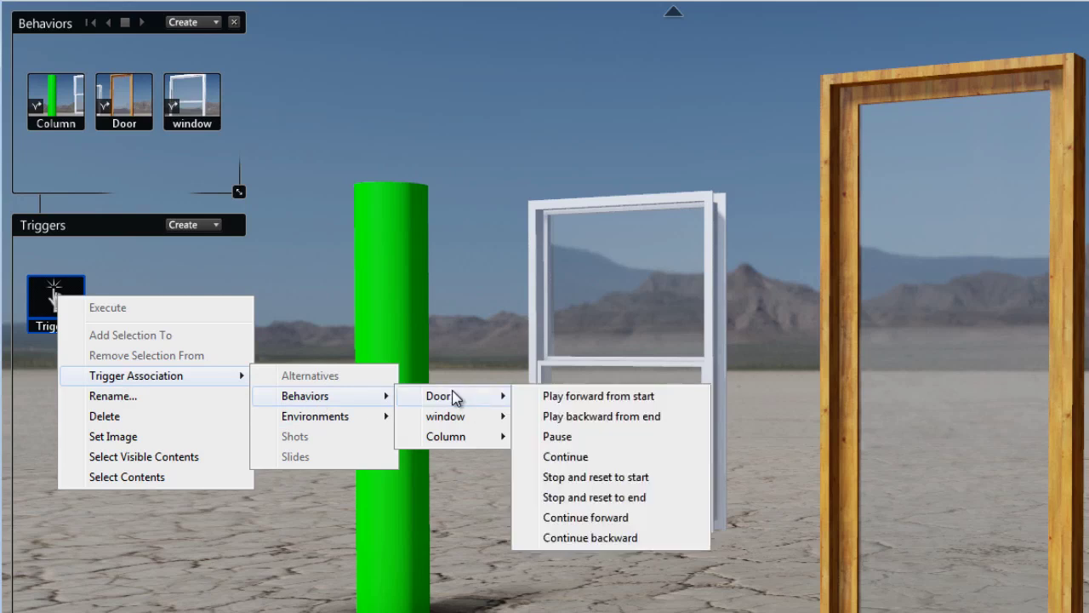
{"action": "left_click", "coordinate": [572, 396]}
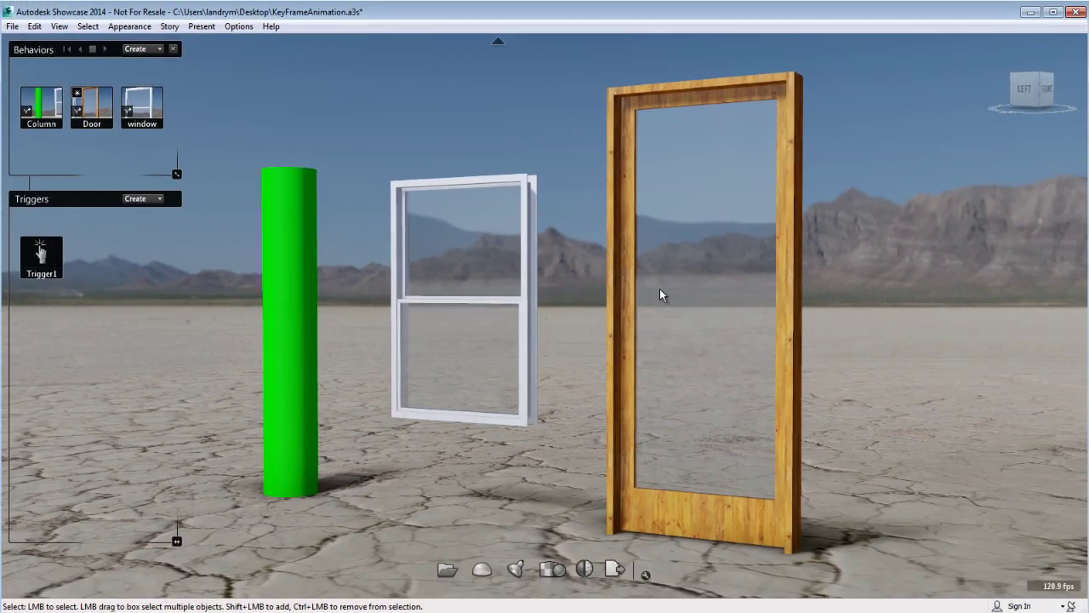
Test Trigger1 by executing it in Presentation Mode, and leave Presentation Mode.
{"action": "middle_click_drag", "start_coordinate": [660, 288], "coordinate": [572, 300]}
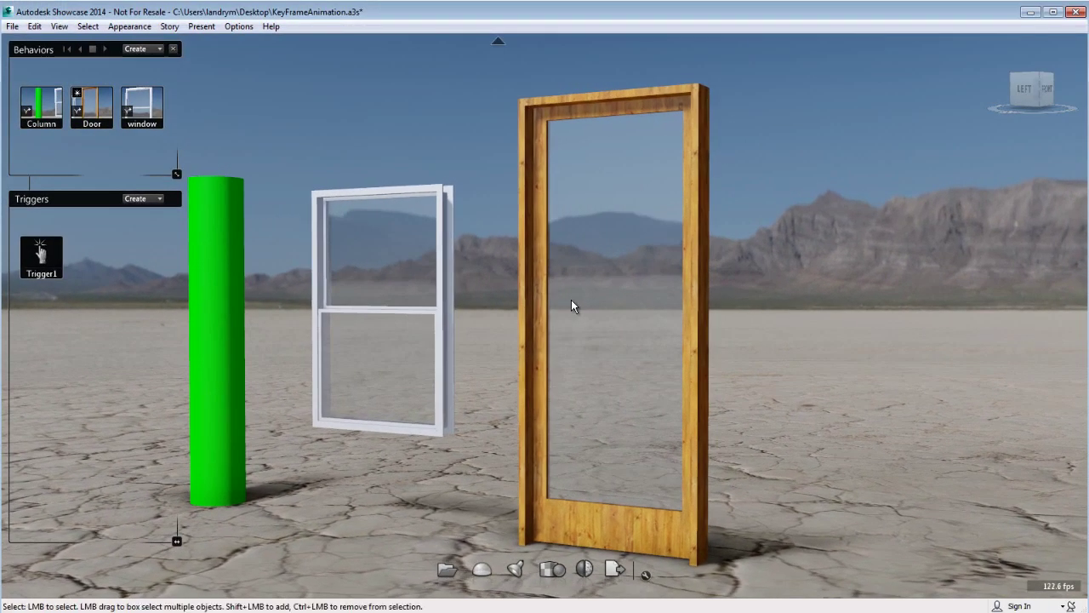
{"action": "left_click", "coordinate": [203, 26]}
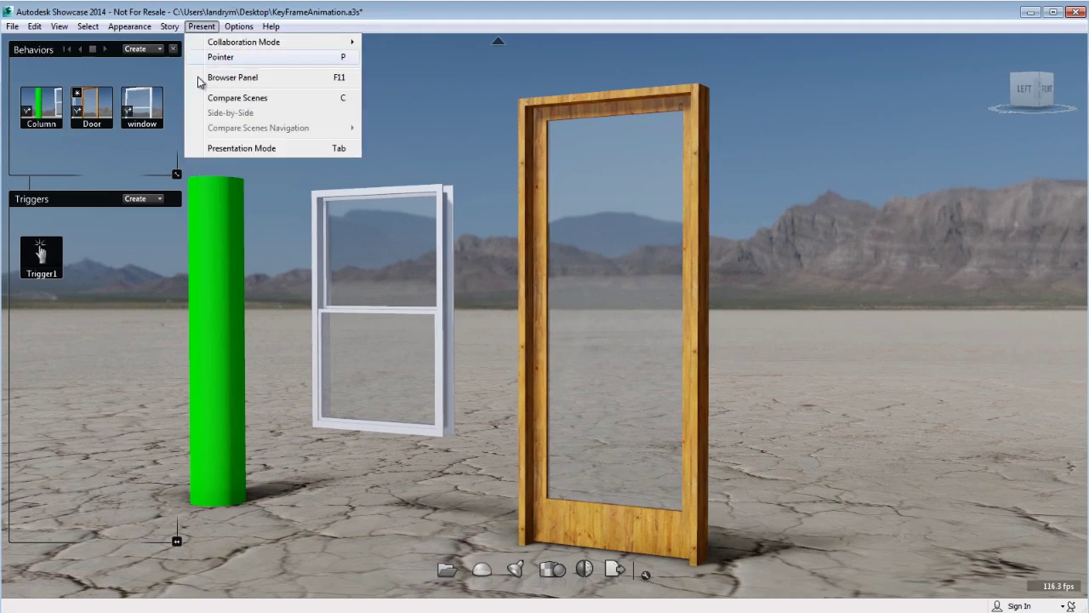
{"action": "left_click", "coordinate": [242, 148]}
{"action": "key", "text": "w"}
{"action": "key", "text": "s"}
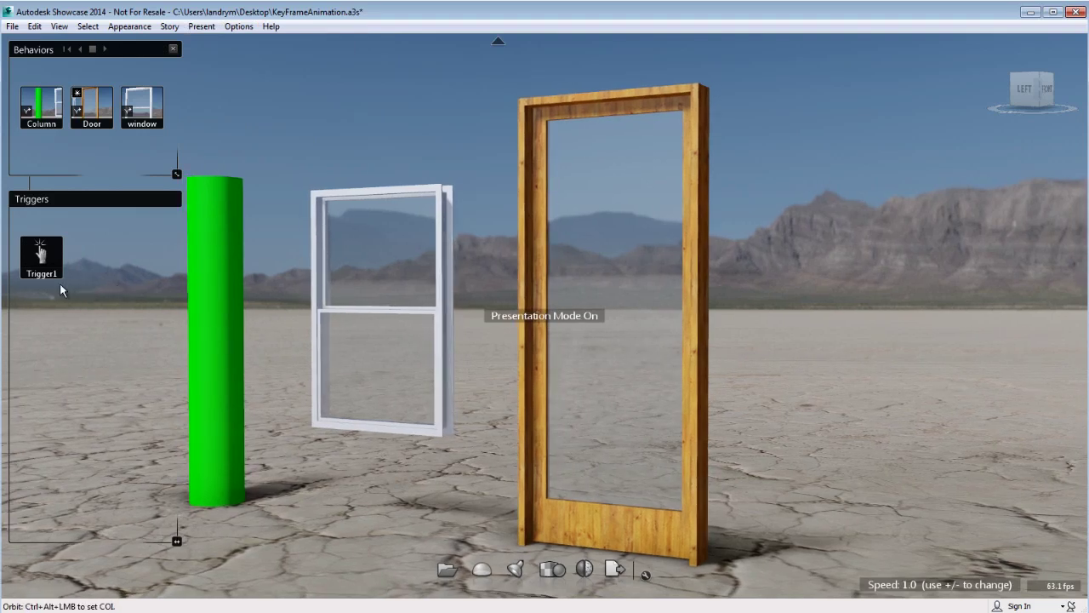
{"action": "right_click", "coordinate": [42, 253]}
{"action": "left_click", "coordinate": [73, 261]}
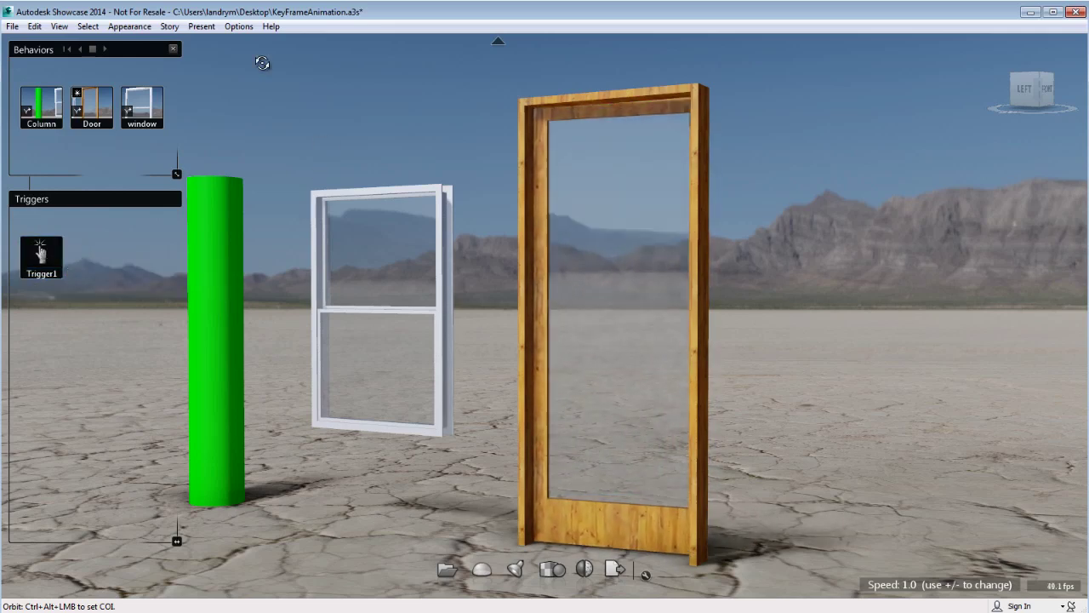
{"action": "left_click", "coordinate": [203, 29]}
{"action": "left_click", "coordinate": [220, 150]}
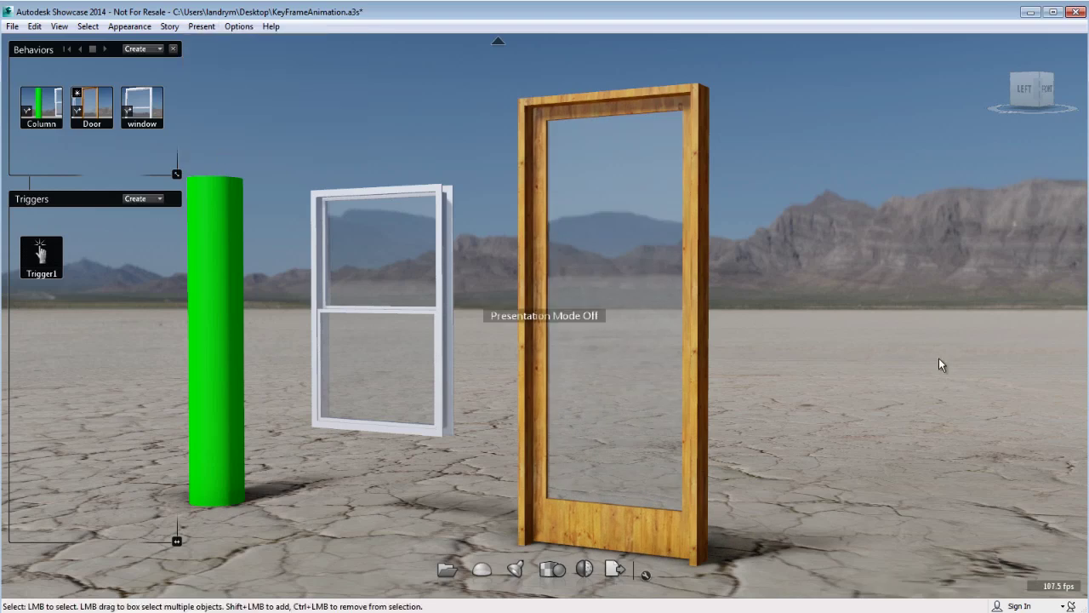
Select Door and DoorFrame in the Organizer and add the selection to Trigger1.
{"action": "key", "text": "o"}
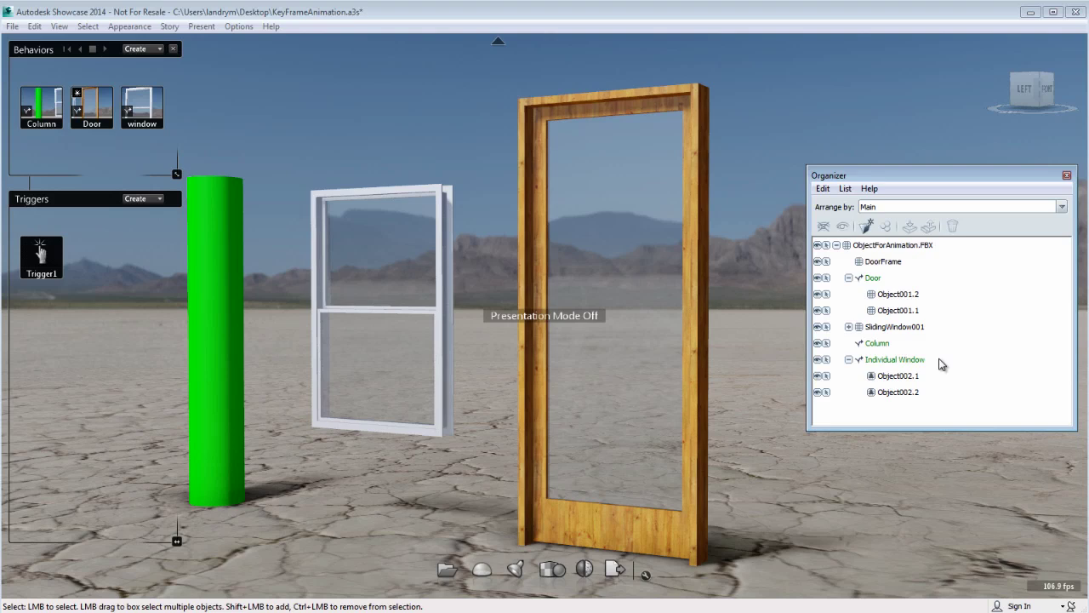
{"action": "left_click", "coordinate": [869, 281]}
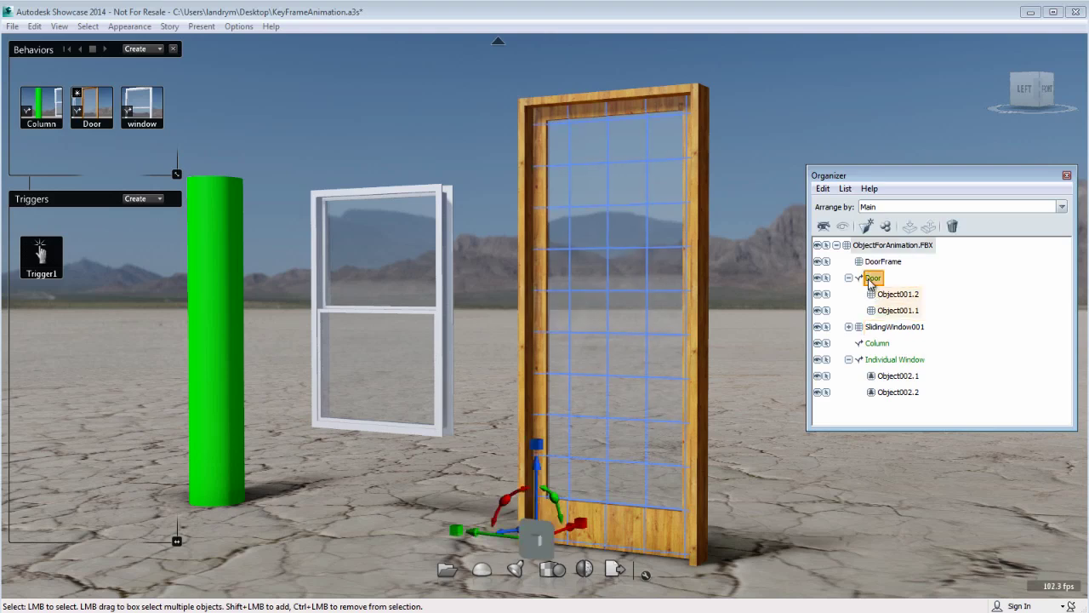
{"action": "left_click", "coordinate": [870, 266]}
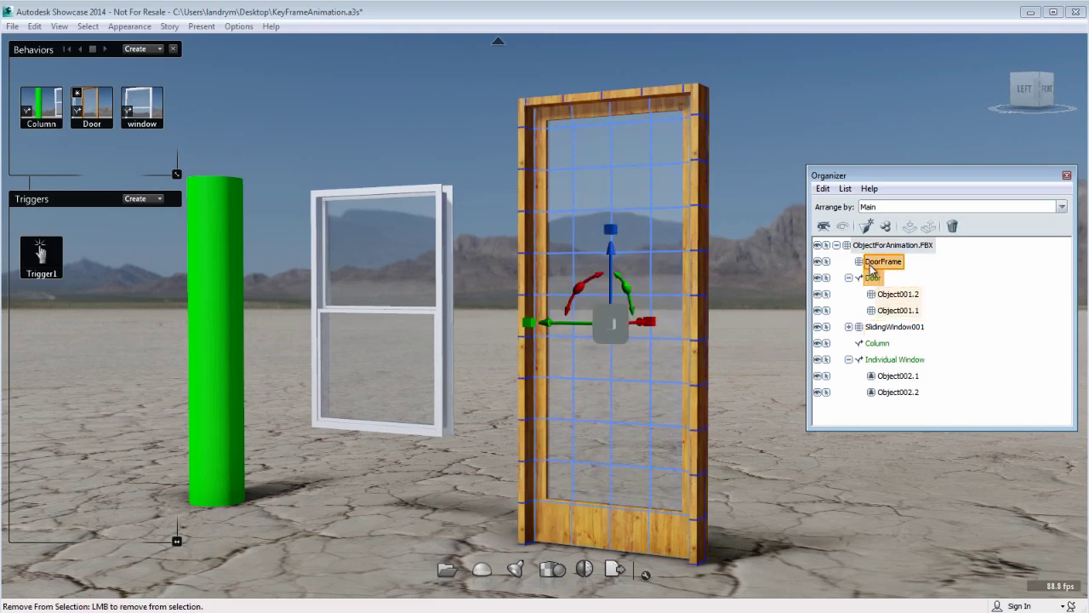
{"action": "right_click", "coordinate": [45, 253]}
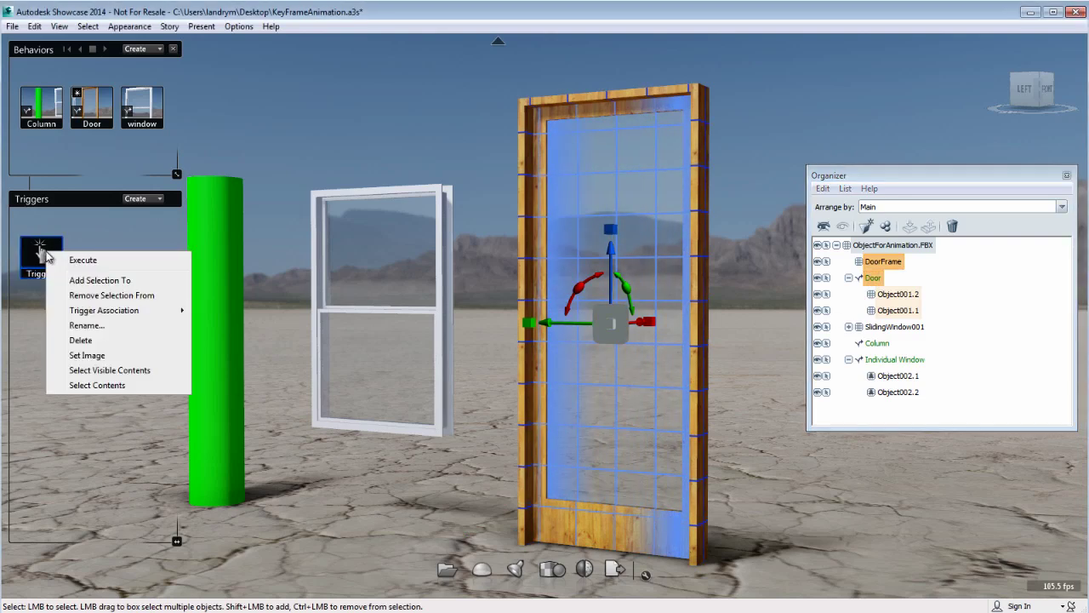
{"action": "left_click", "coordinate": [89, 279]}
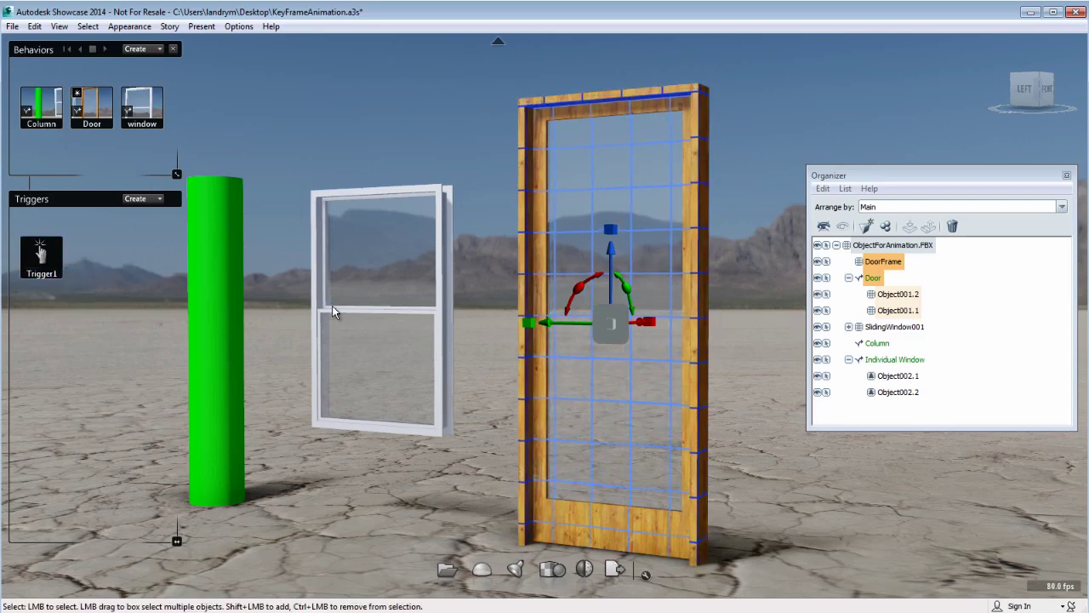
Set Trigger1's image from a closer view of the door and rename the trigger Door.
{"action": "middle_click_drag", "start_coordinate": [461, 303], "coordinate": [326, 308], "text": "alt"}
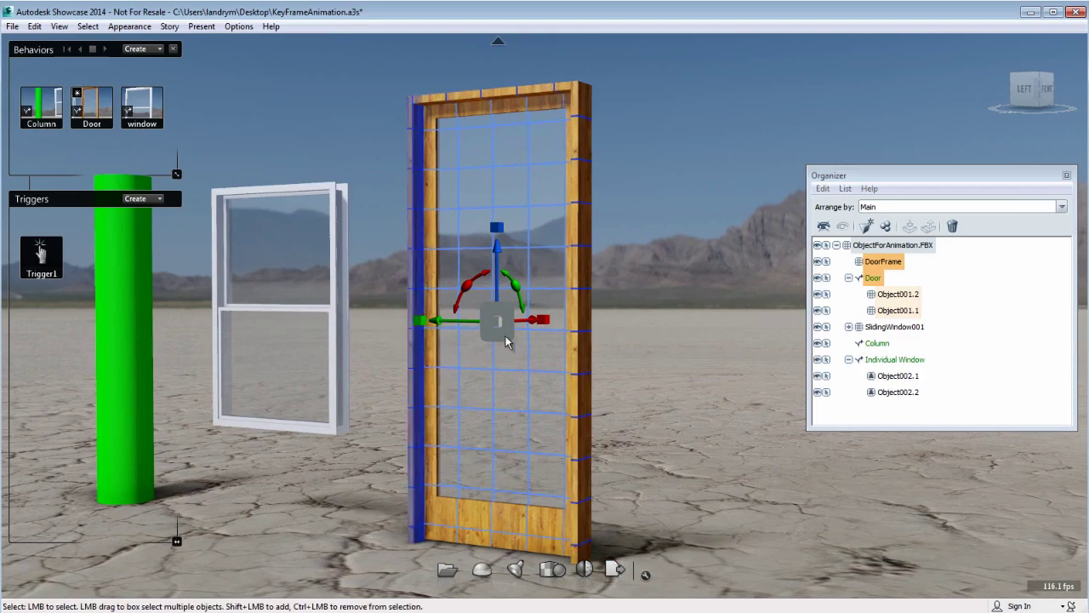
{"action": "middle_click_drag", "start_coordinate": [520, 332], "coordinate": [439, 376]}
{"action": "right_click", "coordinate": [39, 250]}
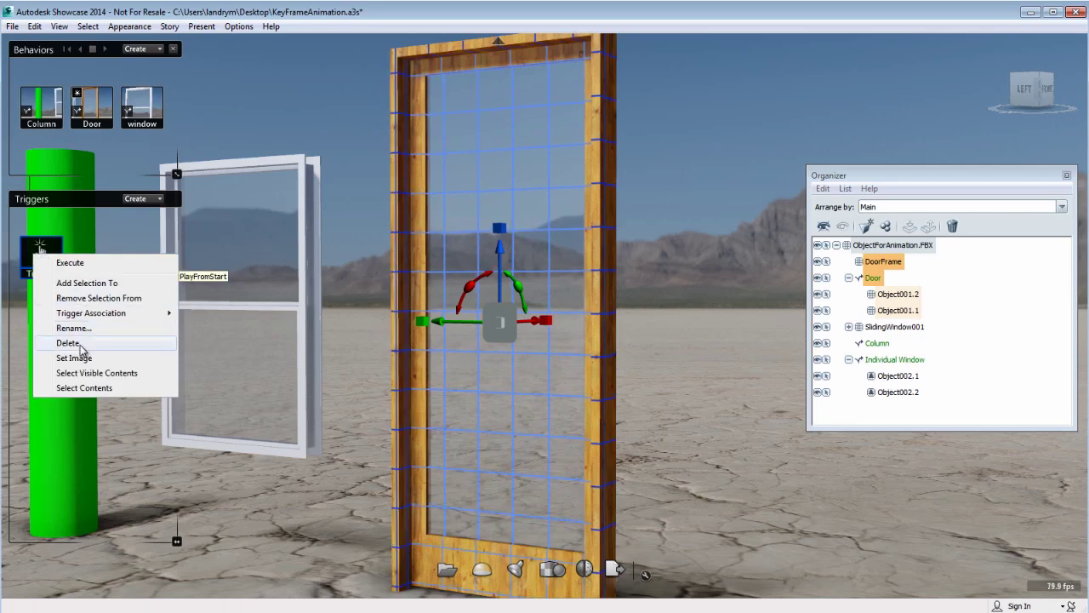
{"action": "left_click", "coordinate": [79, 357]}
{"action": "right_click", "coordinate": [50, 278]}
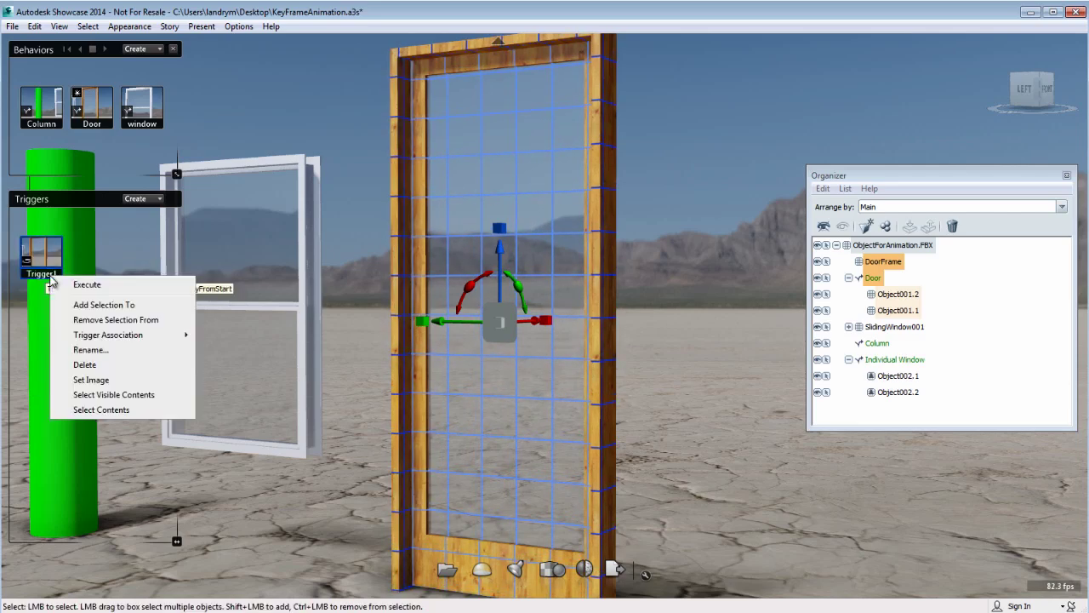
{"action": "left_click", "coordinate": [89, 350]}
{"action": "type", "text": "Door"}
{"action": "key", "text": "Return"}
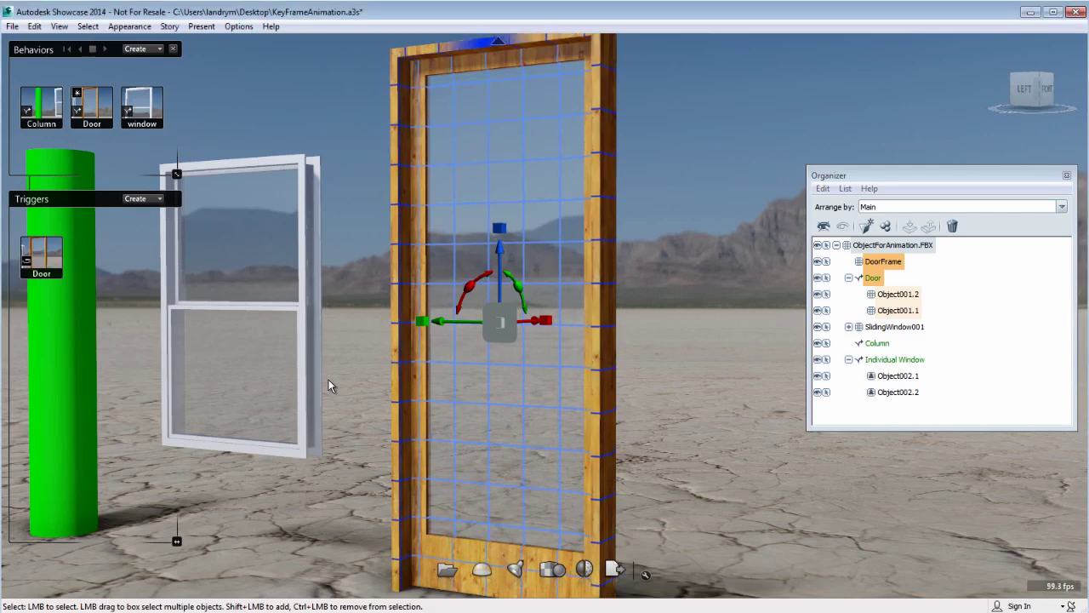
Test the Door trigger in Presentation Mode by triggering the door in the scene from different angles, and leave Presentation Mode.
{"action": "scroll", "coordinate": [497, 334], "scroll_direction": "down", "scroll_amount": 3}
{"action": "left_click", "coordinate": [733, 198]}
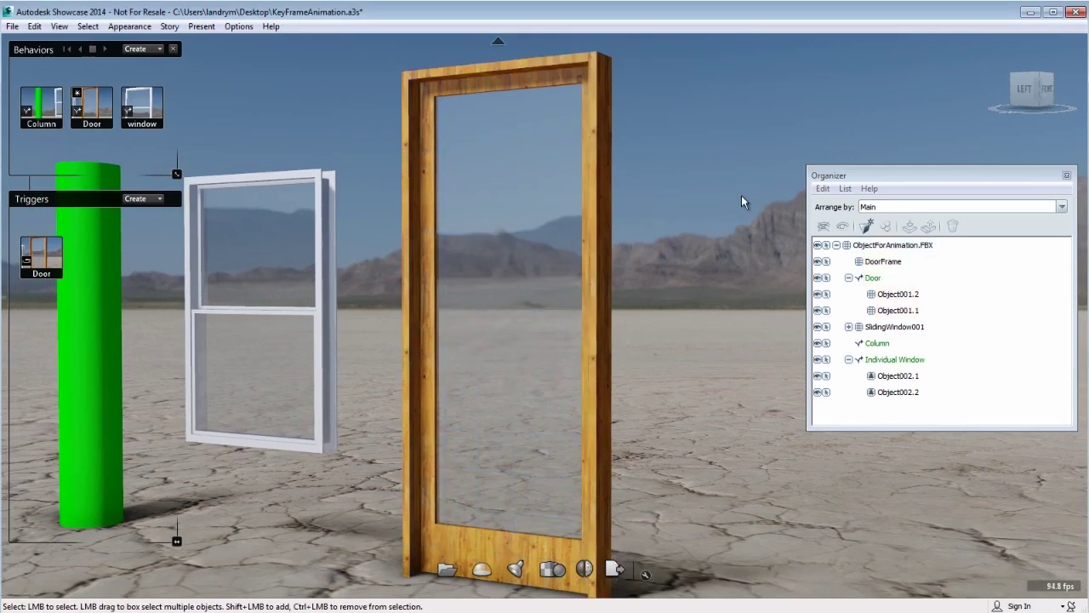
{"action": "left_click", "coordinate": [202, 26]}
{"action": "left_click", "coordinate": [225, 150]}
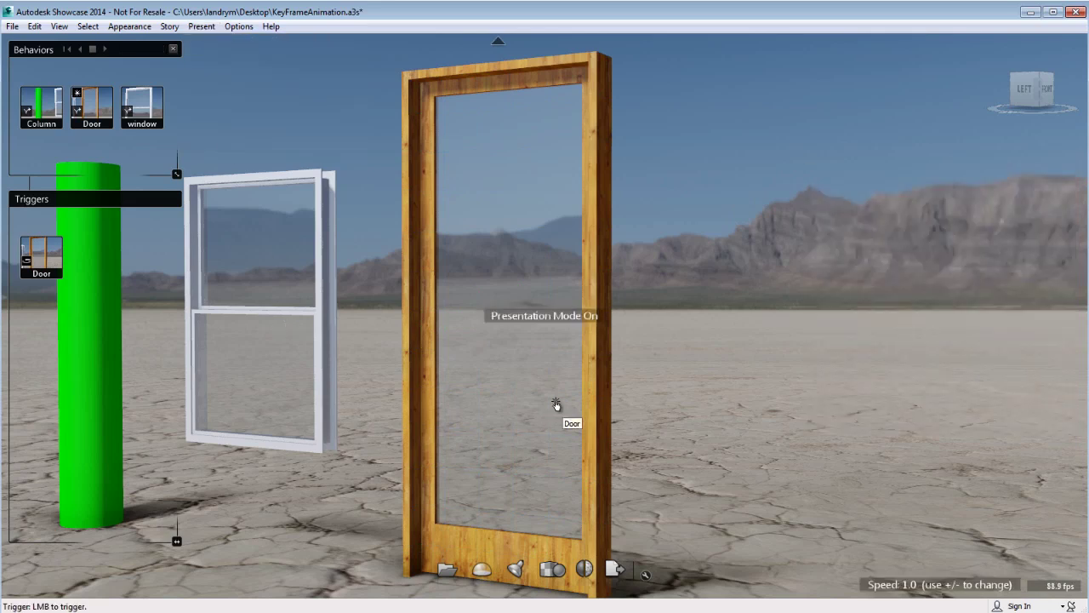
{"action": "left_click", "coordinate": [520, 276]}
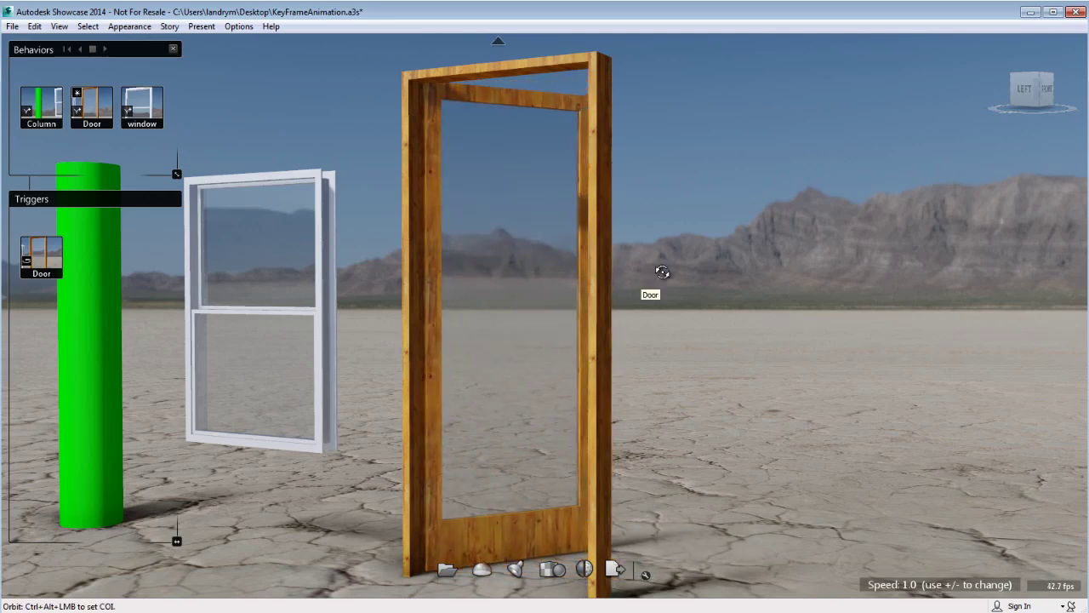
{"action": "left_click_drag", "start_coordinate": [653, 289], "coordinate": [855, 484]}
{"action": "left_click", "coordinate": [459, 250]}
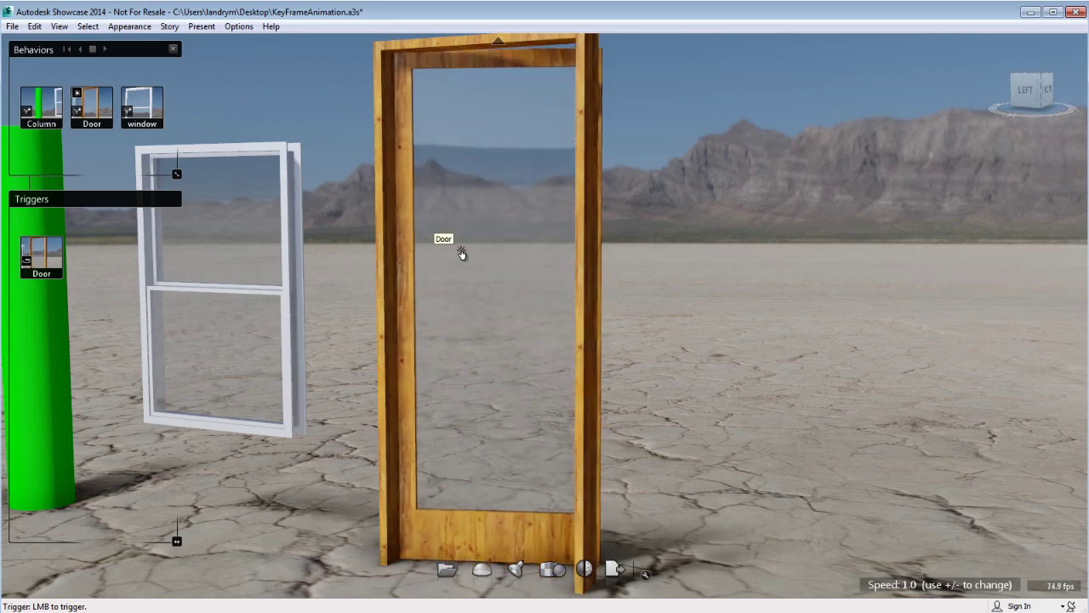
{"action": "left_click", "coordinate": [460, 253]}
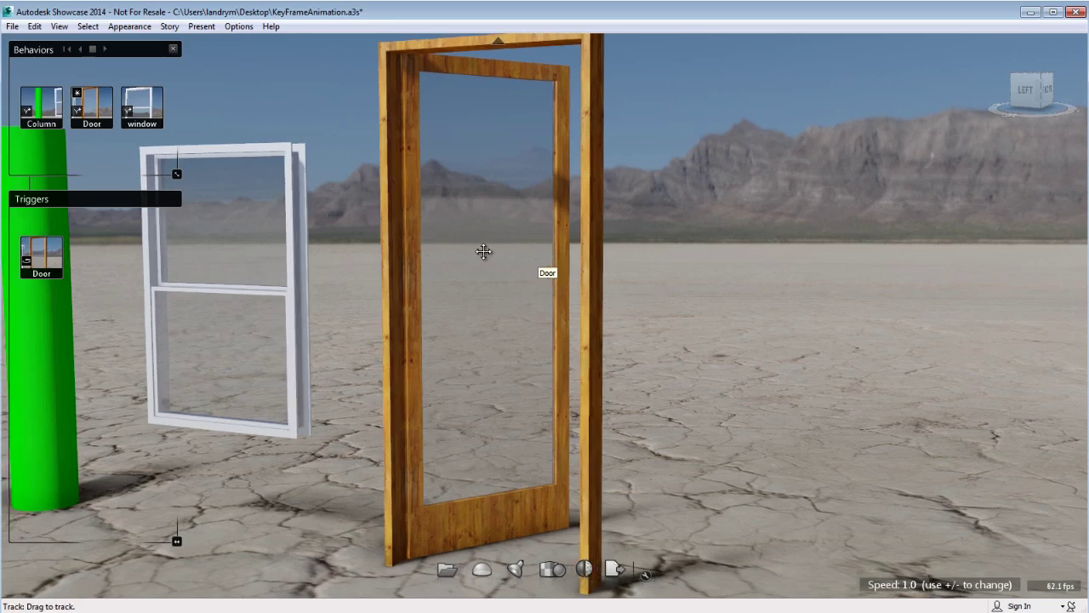
{"action": "middle_click_drag", "start_coordinate": [491, 248], "coordinate": [642, 253]}
{"action": "left_click", "coordinate": [201, 26]}
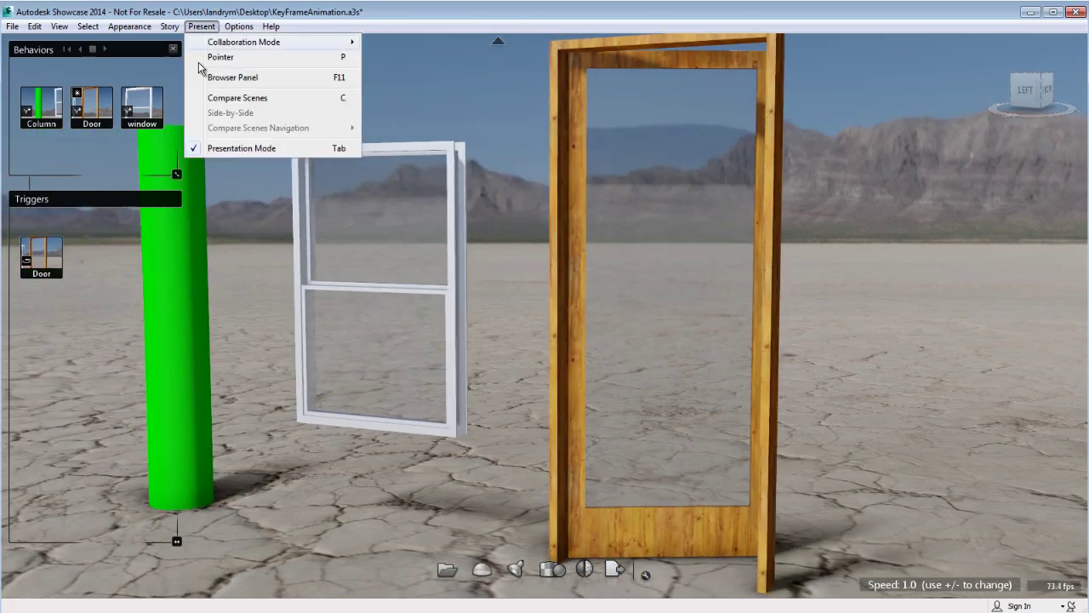
{"action": "left_click", "coordinate": [223, 149]}
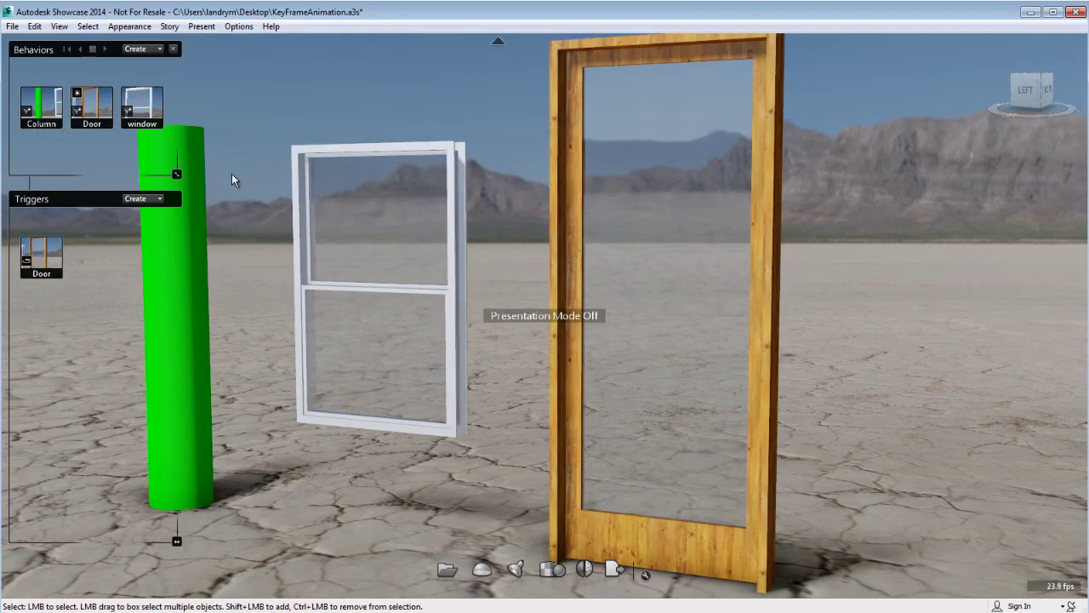
Create a new trigger and associate it with the window behavior's Play forward from start action.
{"action": "left_click", "coordinate": [138, 199]}
{"action": "left_click", "coordinate": [184, 209]}
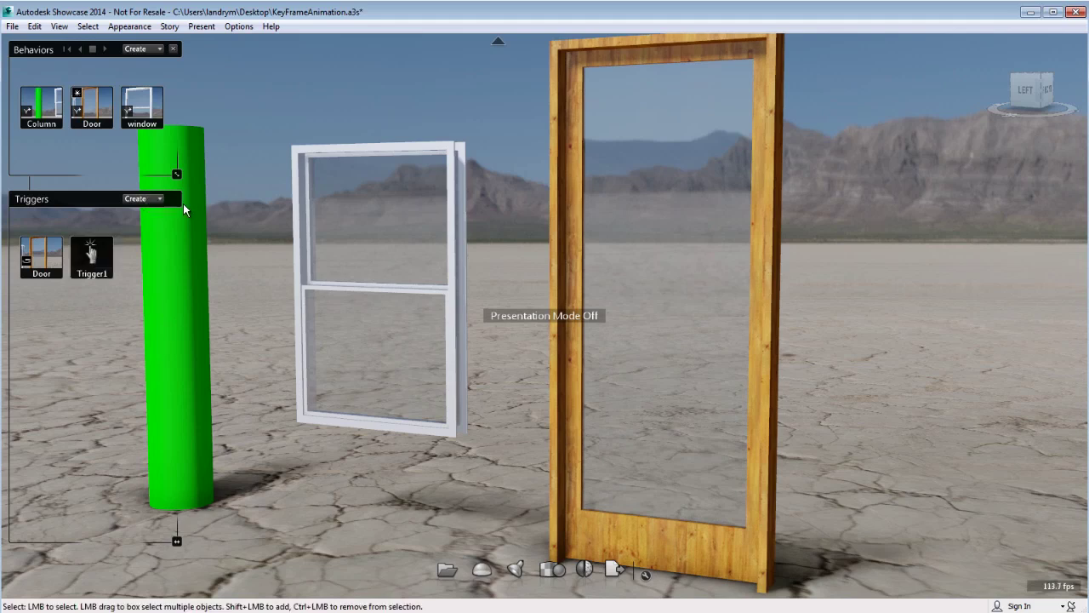
{"action": "right_click", "coordinate": [99, 266]}
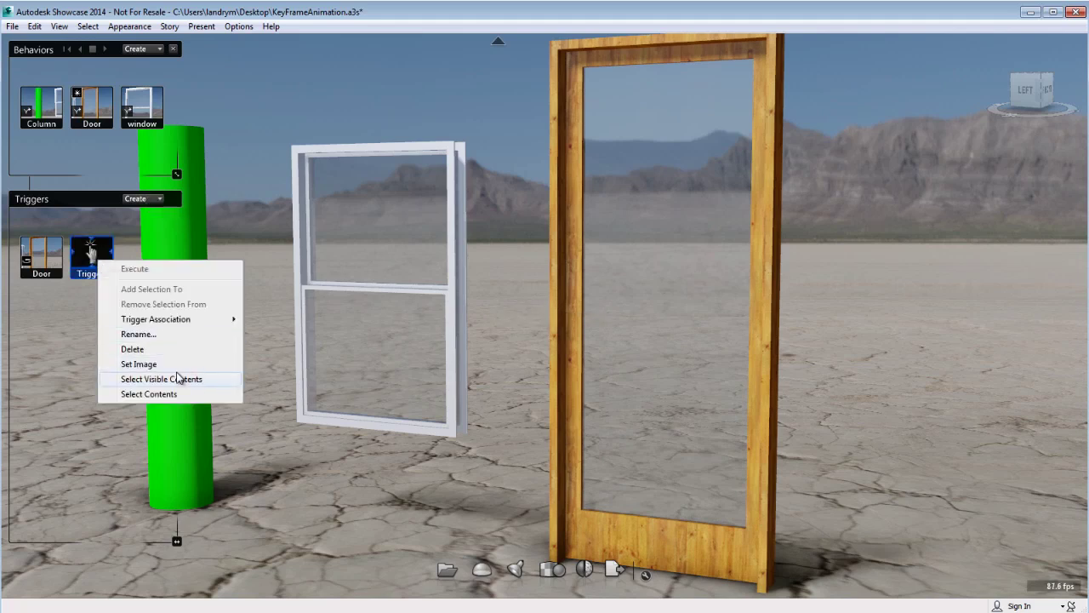
{"action": "mouse_move", "coordinate": [165, 327]}
{"action": "mouse_move", "coordinate": [282, 339]}
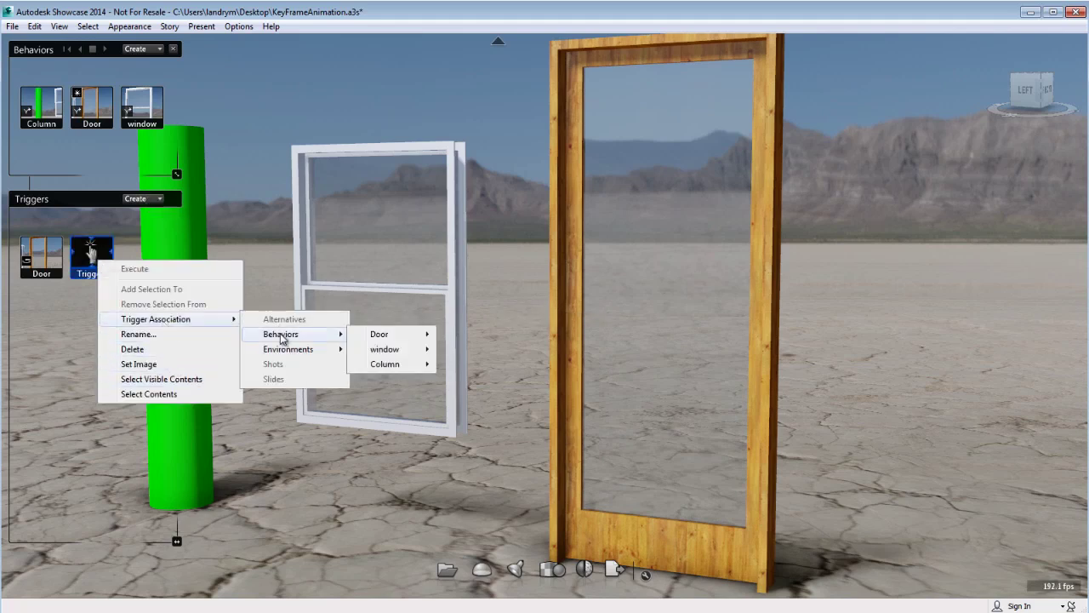
{"action": "mouse_move", "coordinate": [405, 352]}
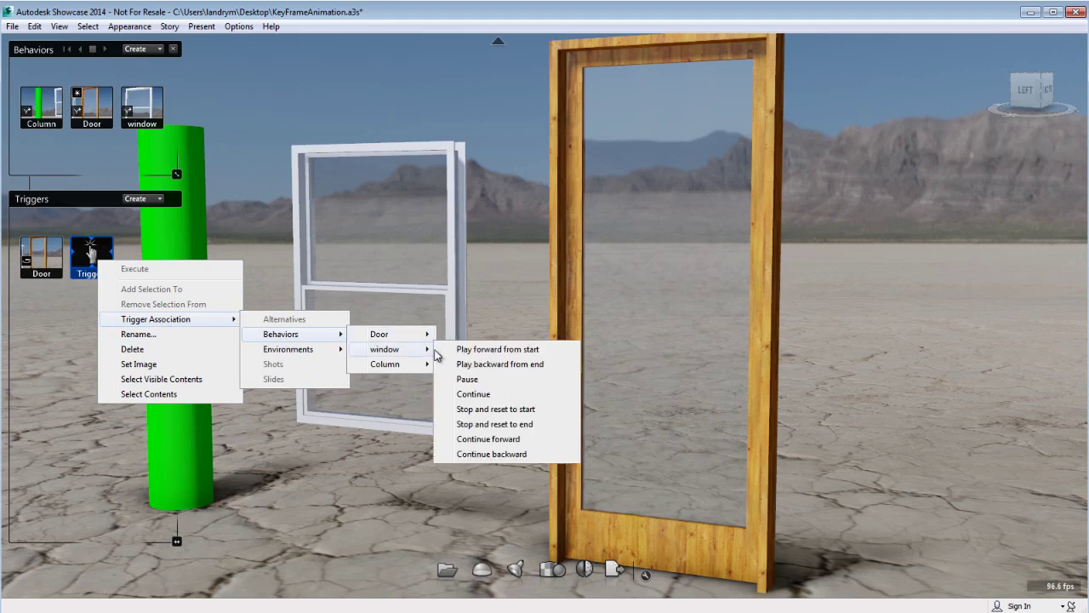
{"action": "left_click", "coordinate": [482, 351]}
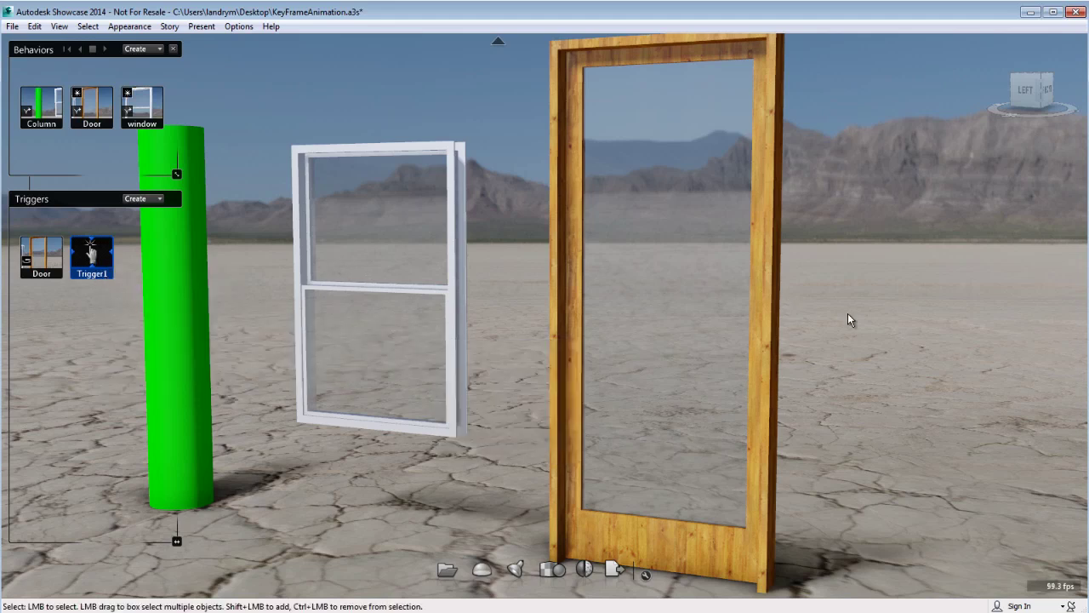
Select Individual Window and SlidingWindow001 in the Organizer and add the selection to Trigger1.
{"action": "key", "text": "o"}
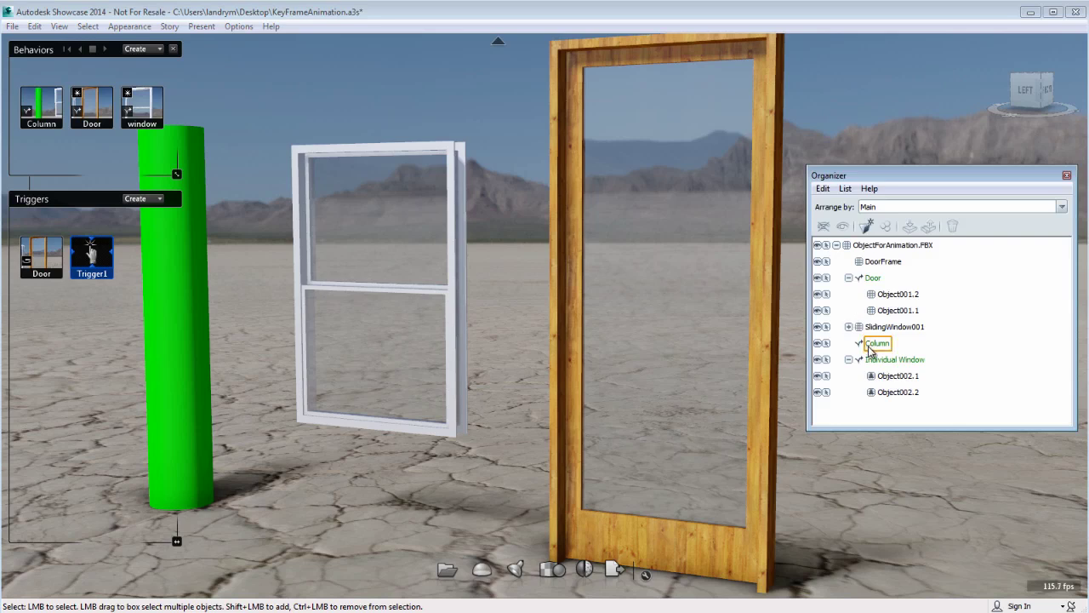
{"action": "left_click", "coordinate": [890, 365]}
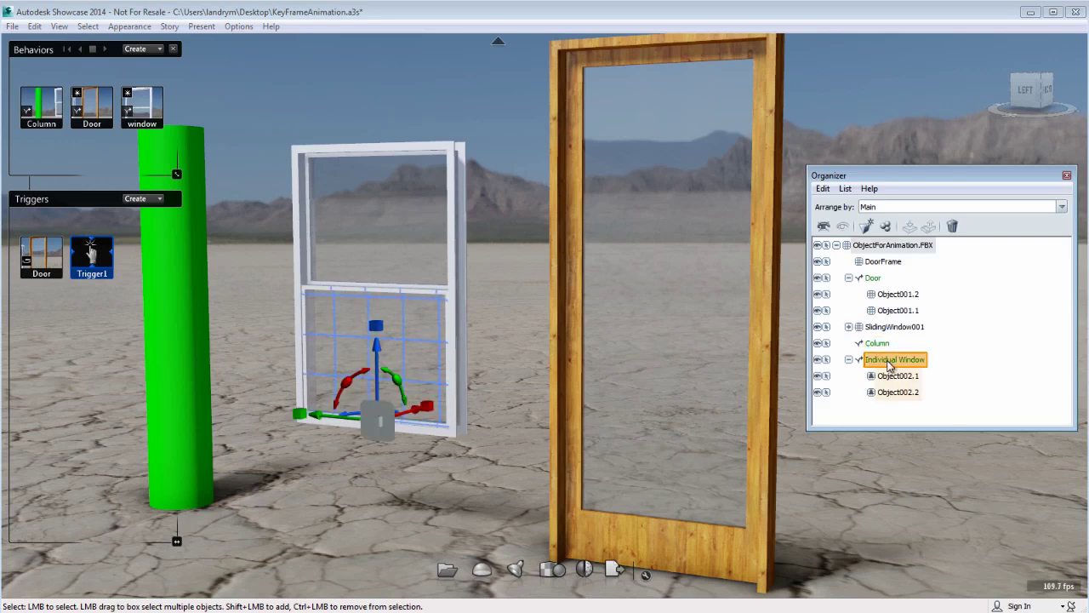
{"action": "left_click", "coordinate": [894, 327], "text": "shift"}
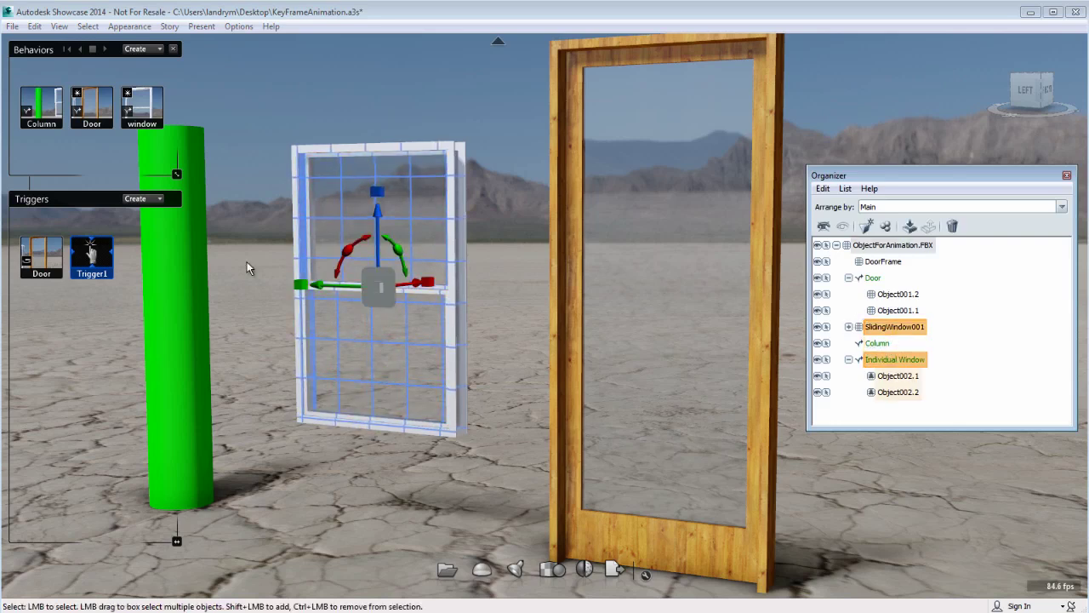
{"action": "right_click", "coordinate": [83, 251]}
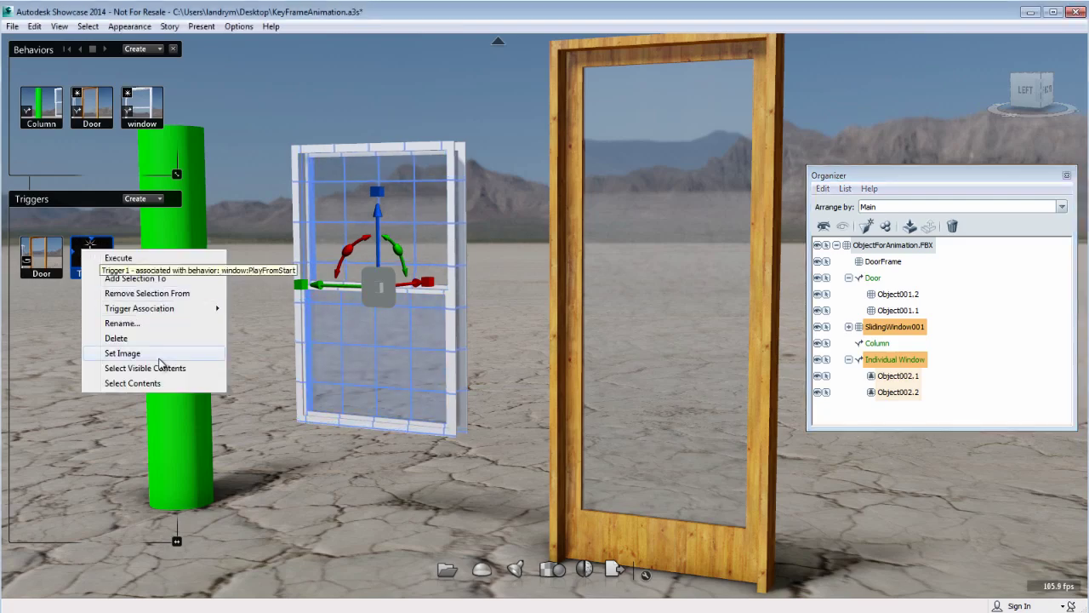
{"action": "left_click", "coordinate": [150, 279]}
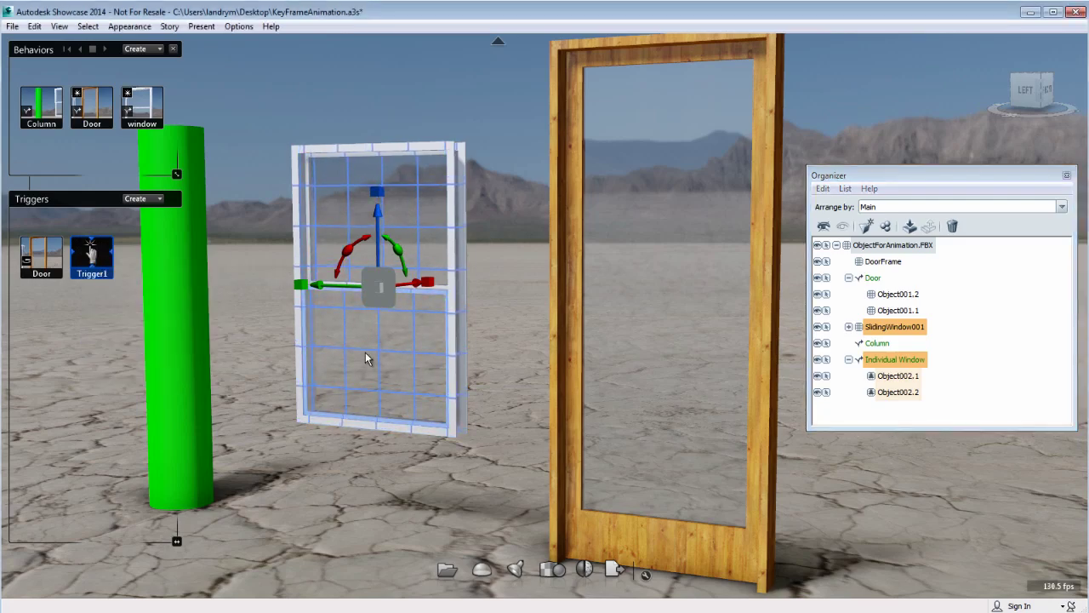
Set Trigger1's image from a closer view of the window.
{"action": "middle_click_drag", "start_coordinate": [369, 360], "coordinate": [482, 352]}
{"action": "scroll", "coordinate": [480, 375], "scroll_direction": "up", "scroll_amount": 5}
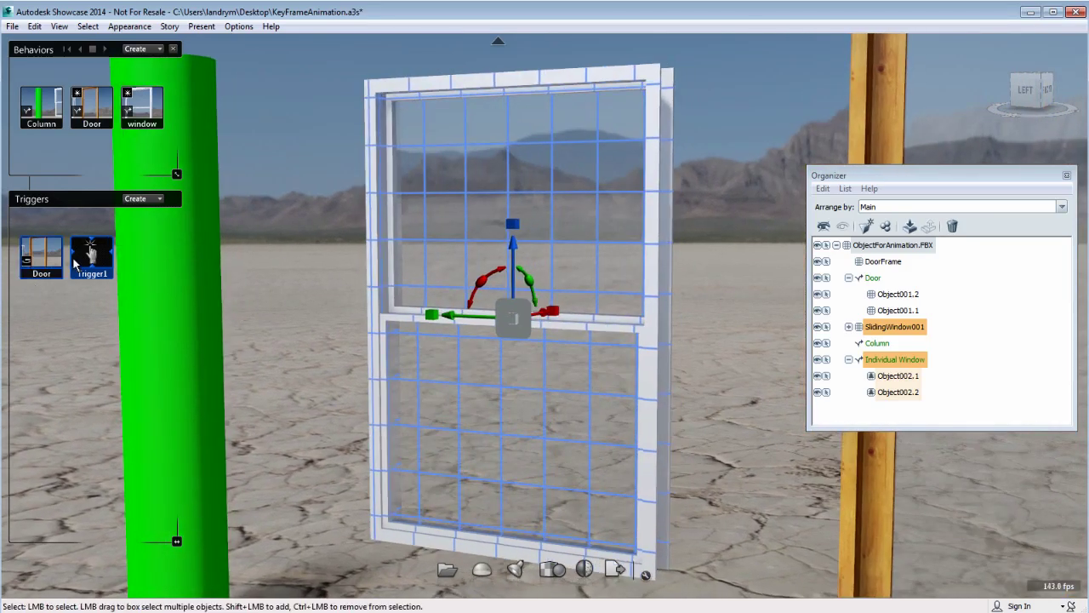
{"action": "right_click", "coordinate": [88, 253]}
{"action": "left_click", "coordinate": [128, 356]}
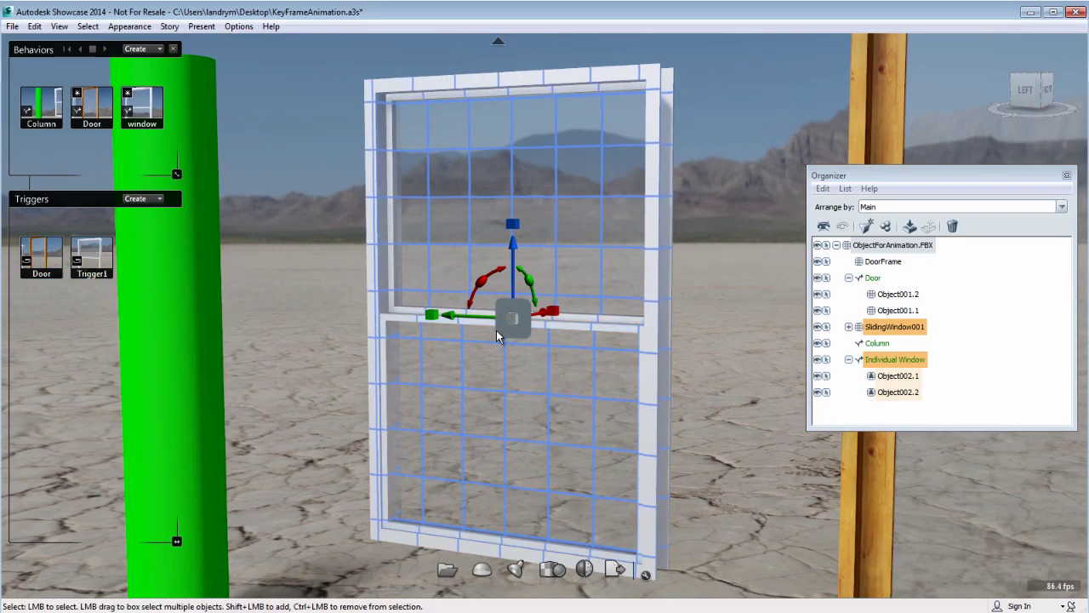
Select the green column, create another trigger and add the column to it.
{"action": "left_click", "coordinate": [269, 295]}
{"action": "middle_click_drag", "start_coordinate": [257, 327], "coordinate": [513, 324]}
{"action": "scroll", "coordinate": [453, 320], "scroll_direction": "down", "scroll_amount": 3}
{"action": "scroll", "coordinate": [453, 320], "scroll_direction": "down", "scroll_amount": 1}
{"action": "scroll", "coordinate": [453, 320], "scroll_direction": "up", "scroll_amount": 1}
{"action": "scroll", "coordinate": [513, 324], "scroll_direction": "down", "scroll_amount": 1}
{"action": "left_click", "coordinate": [505, 334]}
{"action": "middle_click_drag", "start_coordinate": [376, 272], "coordinate": [287, 303]}
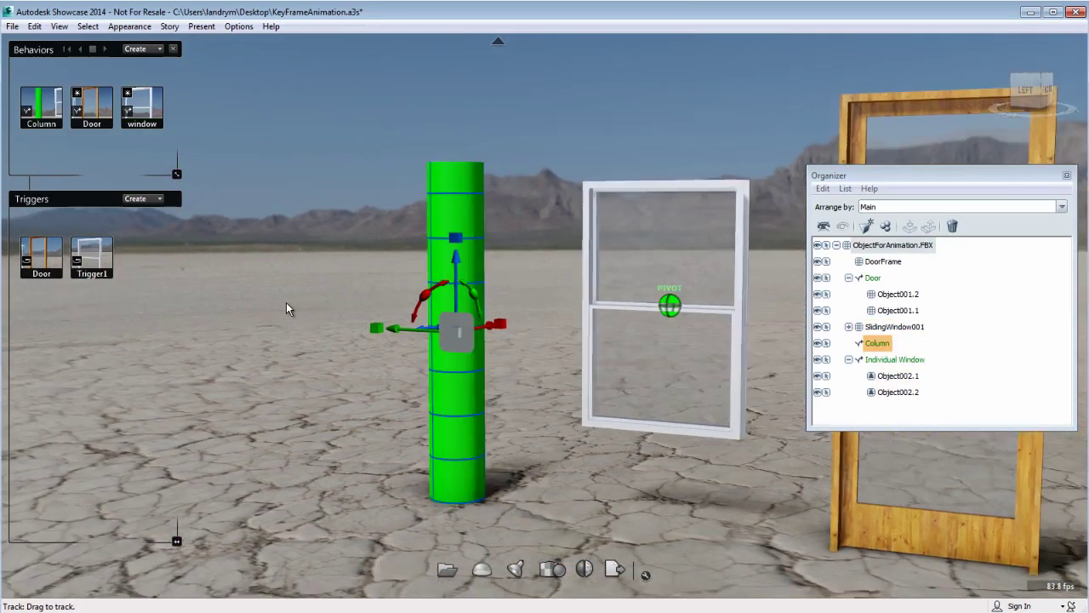
{"action": "left_click", "coordinate": [160, 204]}
{"action": "left_click", "coordinate": [196, 210]}
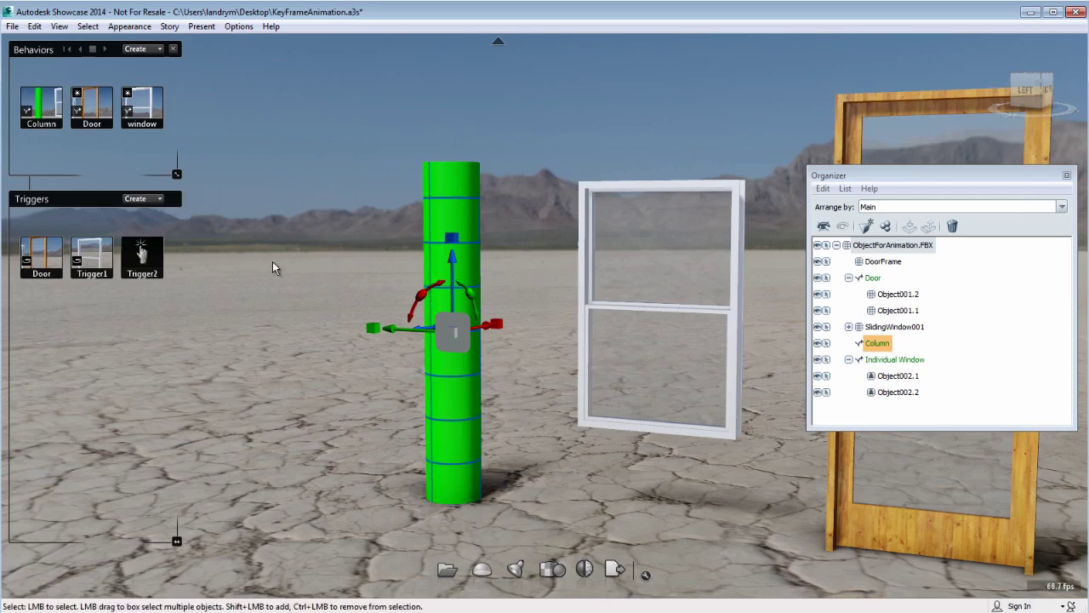
{"action": "right_click", "coordinate": [141, 255]}
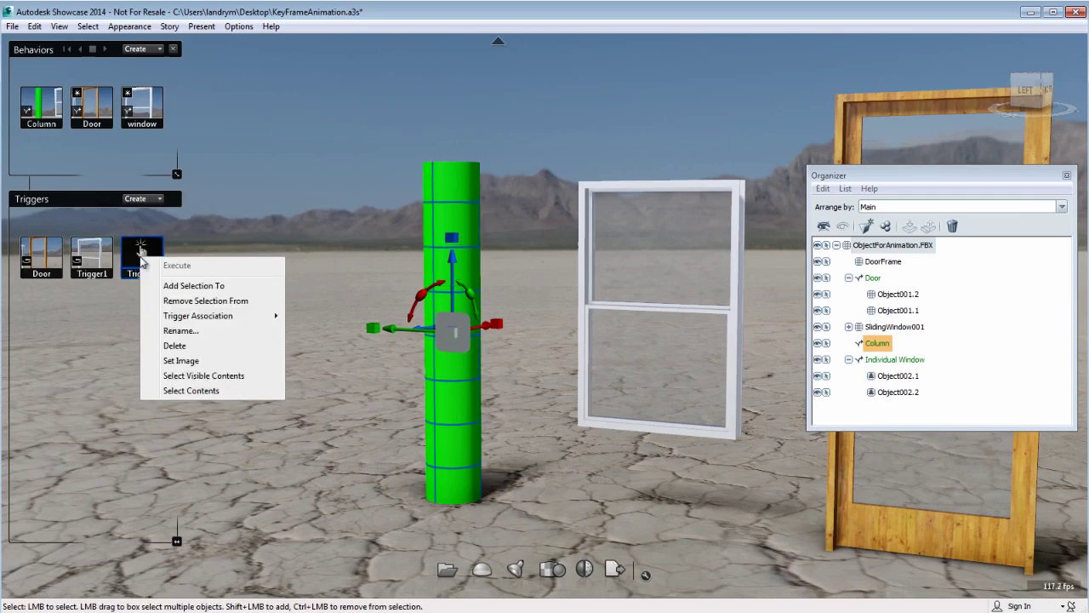
{"action": "left_click", "coordinate": [191, 286]}
Associate Trigger2 with the Column behavior's Play forward from start action.
{"action": "right_click", "coordinate": [143, 254]}
{"action": "mouse_move", "coordinate": [180, 315]}
{"action": "mouse_move", "coordinate": [324, 332]}
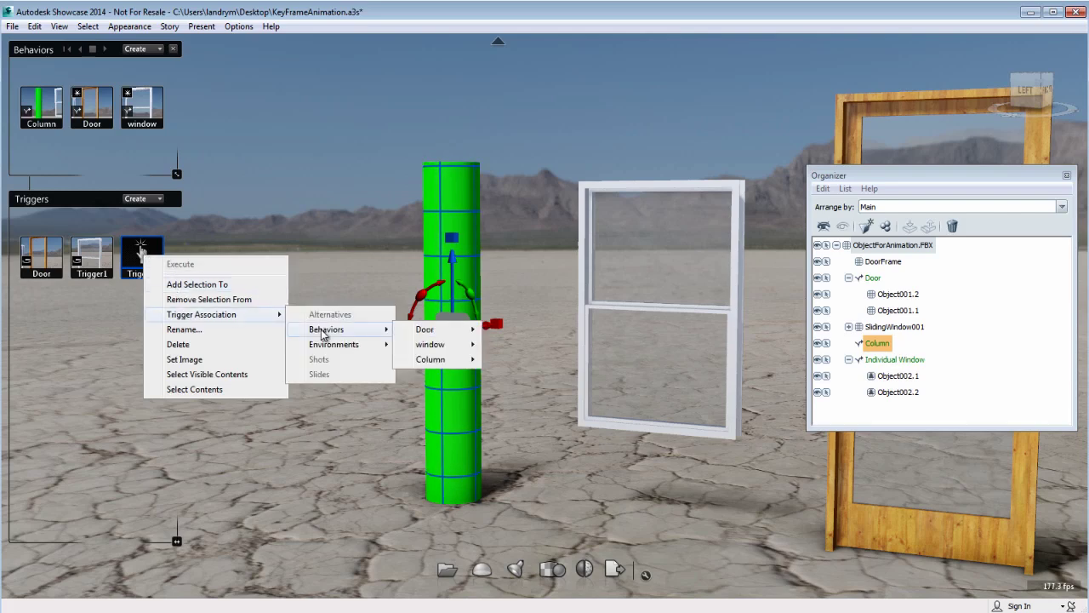
{"action": "mouse_move", "coordinate": [432, 360]}
{"action": "left_click", "coordinate": [513, 360]}
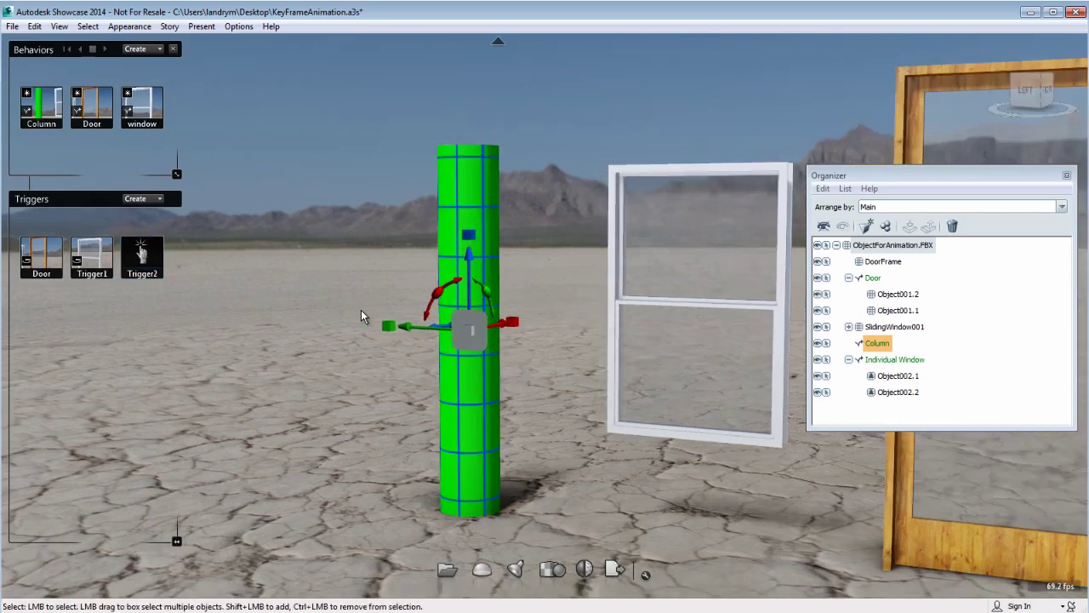
Set Trigger2's image from a closer view of the column.
{"action": "scroll", "coordinate": [361, 309], "scroll_direction": "up", "scroll_amount": 3}
{"action": "right_click", "coordinate": [140, 248]}
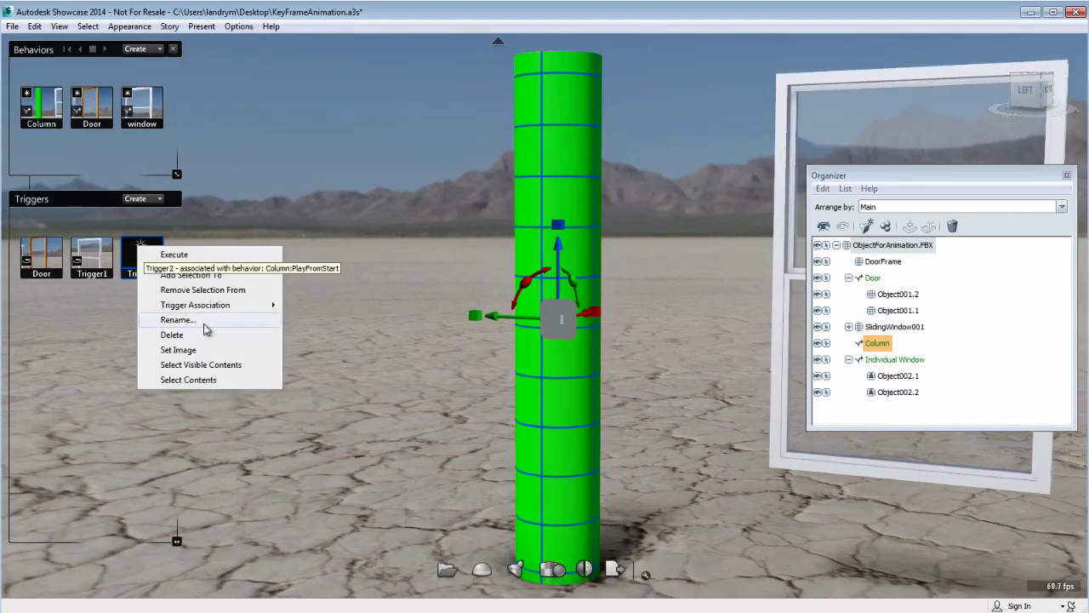
{"action": "left_click", "coordinate": [204, 354]}
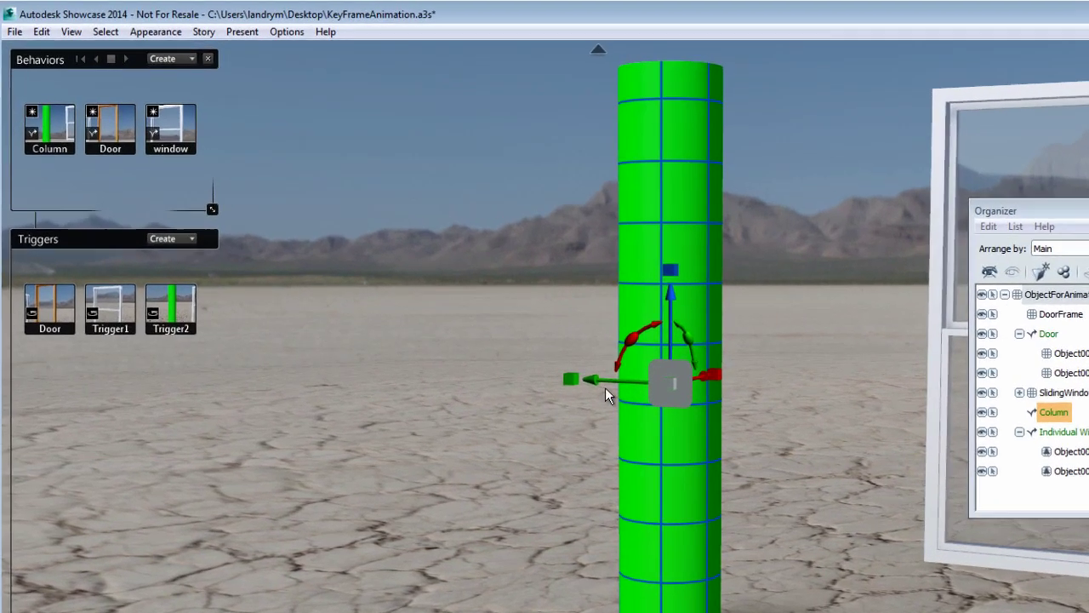
Deselect the column, then turn on Presentation Mode with the Behaviors and Triggers hidden.
{"action": "middle_click_drag", "start_coordinate": [472, 303], "coordinate": [304, 313], "text": "alt"}
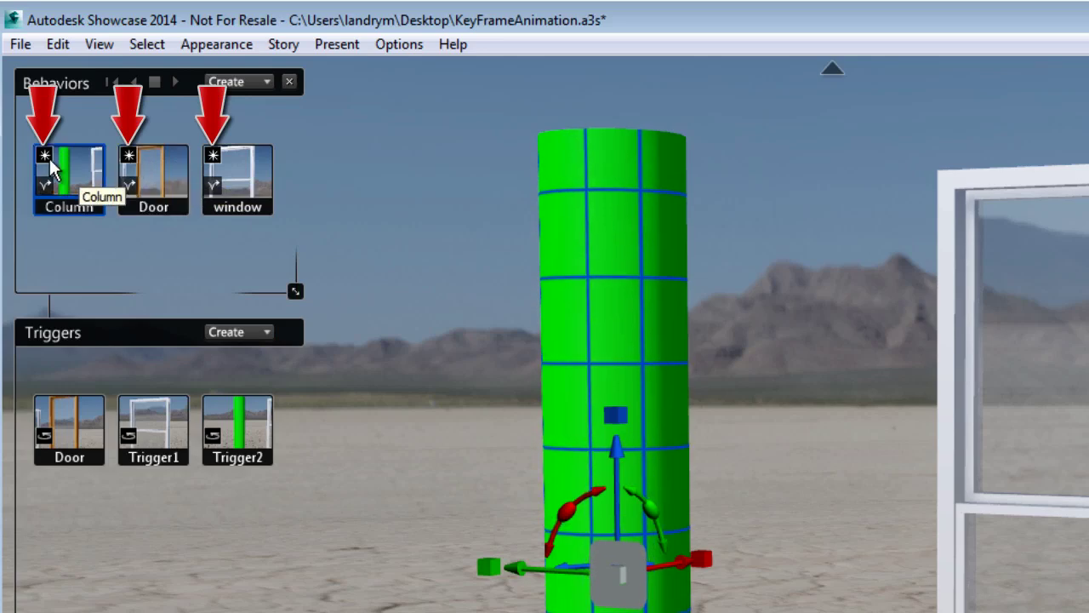
{"action": "middle_click_drag", "start_coordinate": [857, 451], "coordinate": [795, 469], "text": "alt"}
{"action": "scroll", "coordinate": [762, 455], "scroll_direction": "down", "scroll_amount": 3}
{"action": "left_click", "coordinate": [548, 243]}
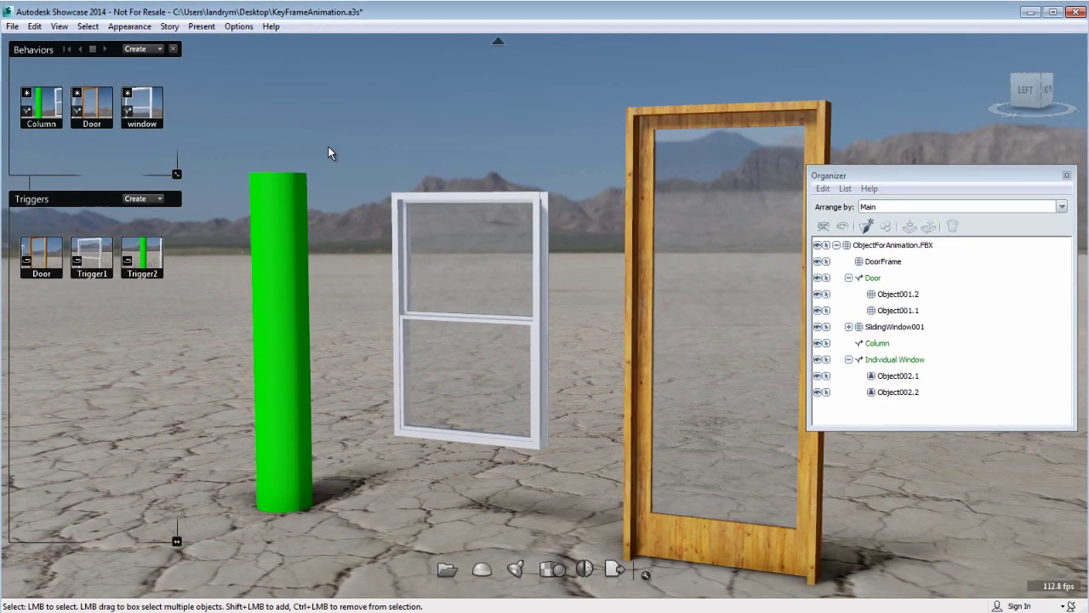
{"action": "left_click", "coordinate": [202, 27]}
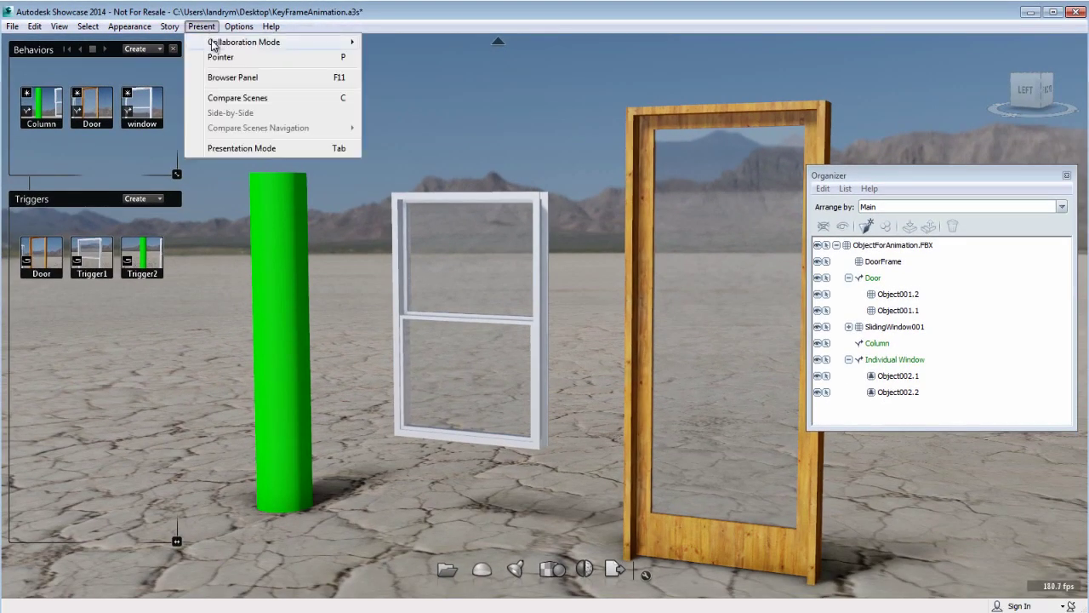
{"action": "left_click", "coordinate": [238, 148]}
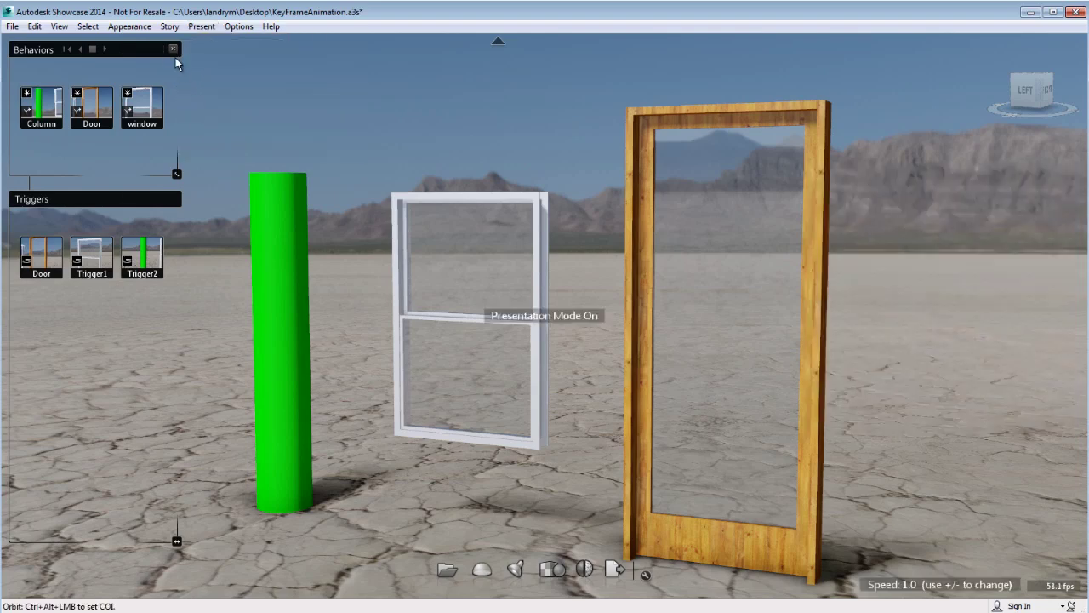
{"action": "left_click", "coordinate": [174, 50]}
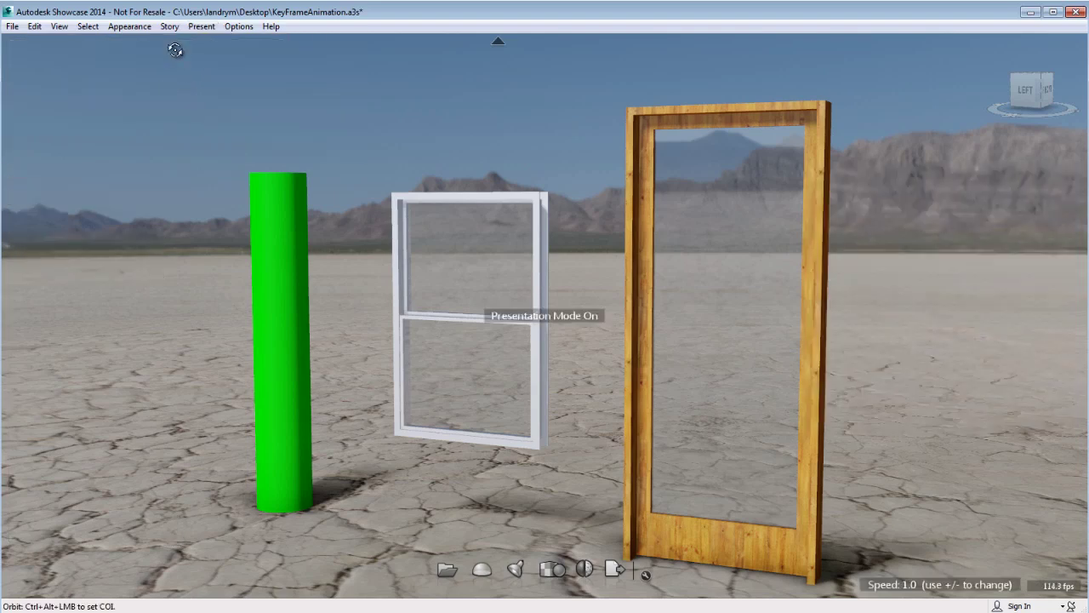
Test the triggers by playing the window, column and door animations directly from the objects in the scene.
{"action": "left_click", "coordinate": [439, 290]}
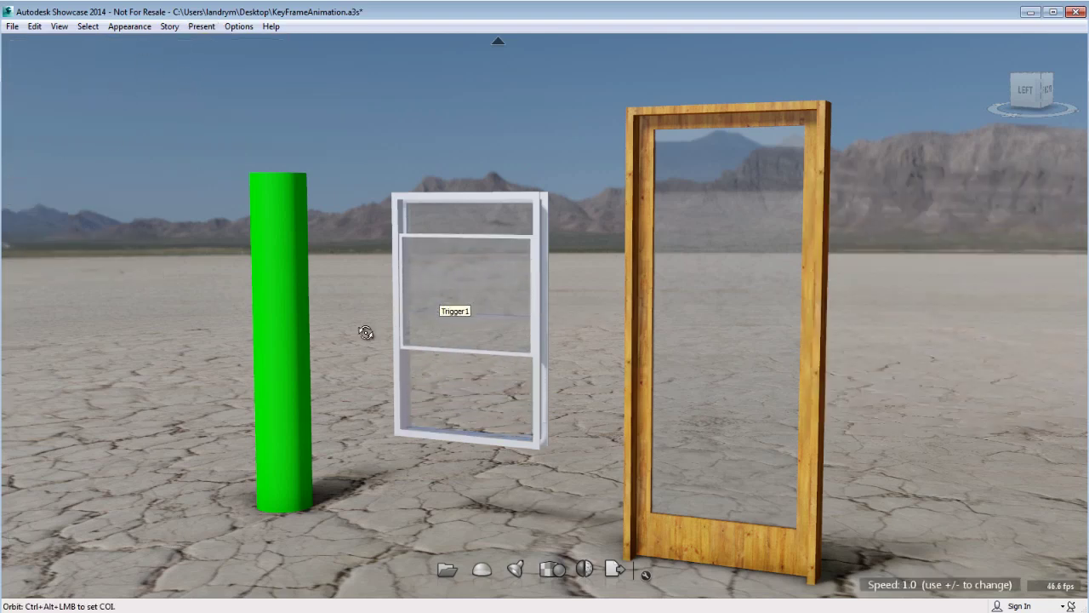
{"action": "left_click", "coordinate": [290, 323]}
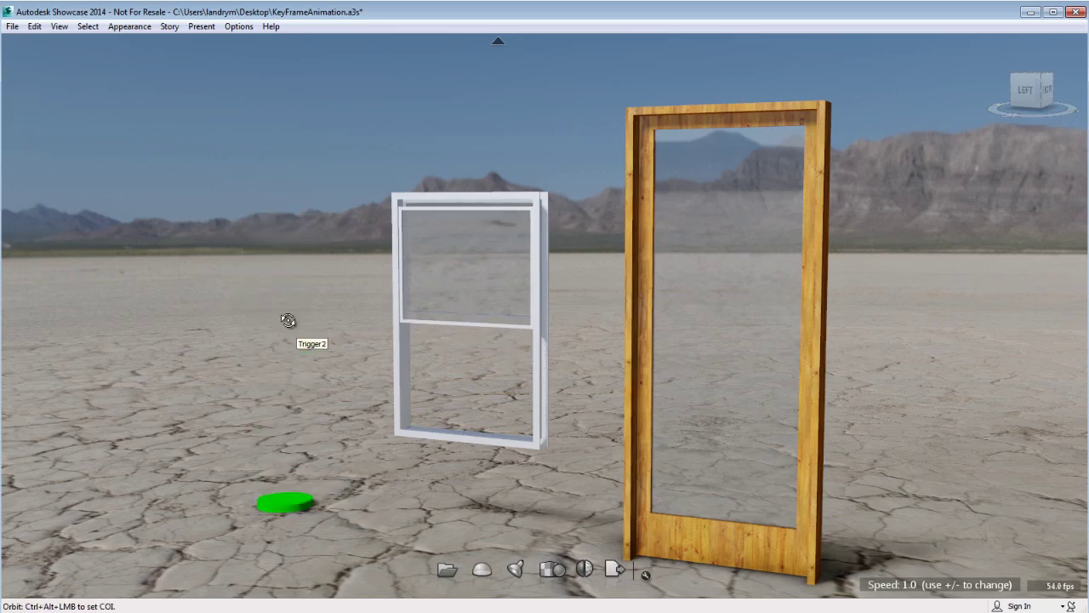
{"action": "left_click", "coordinate": [759, 363]}
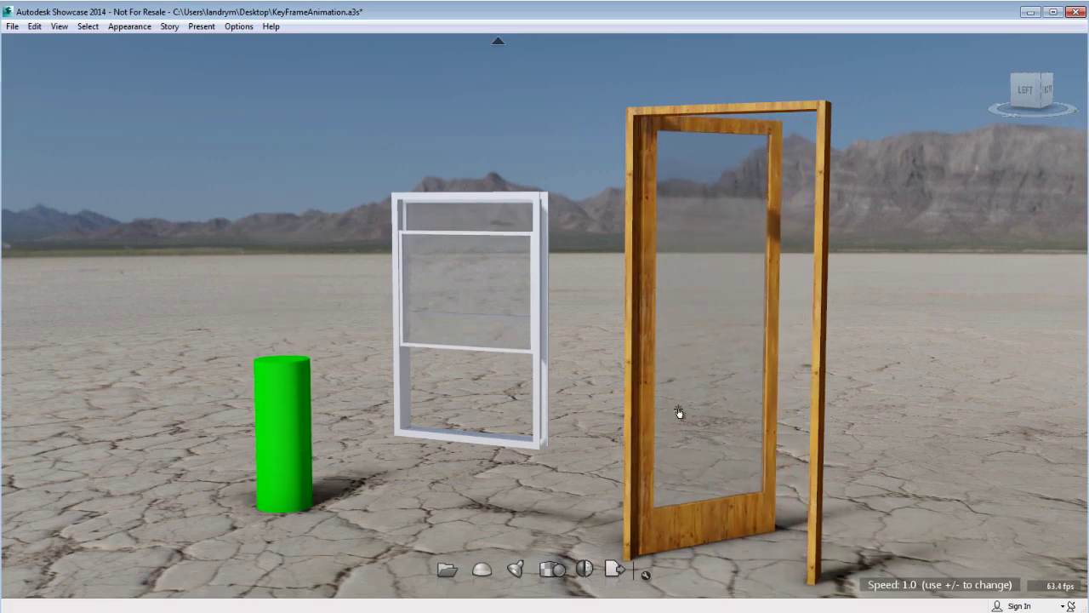
Test the window, column and door triggers again in the scene from different viewing angles.
{"action": "middle_click_drag", "start_coordinate": [632, 399], "coordinate": [589, 341], "text": "alt"}
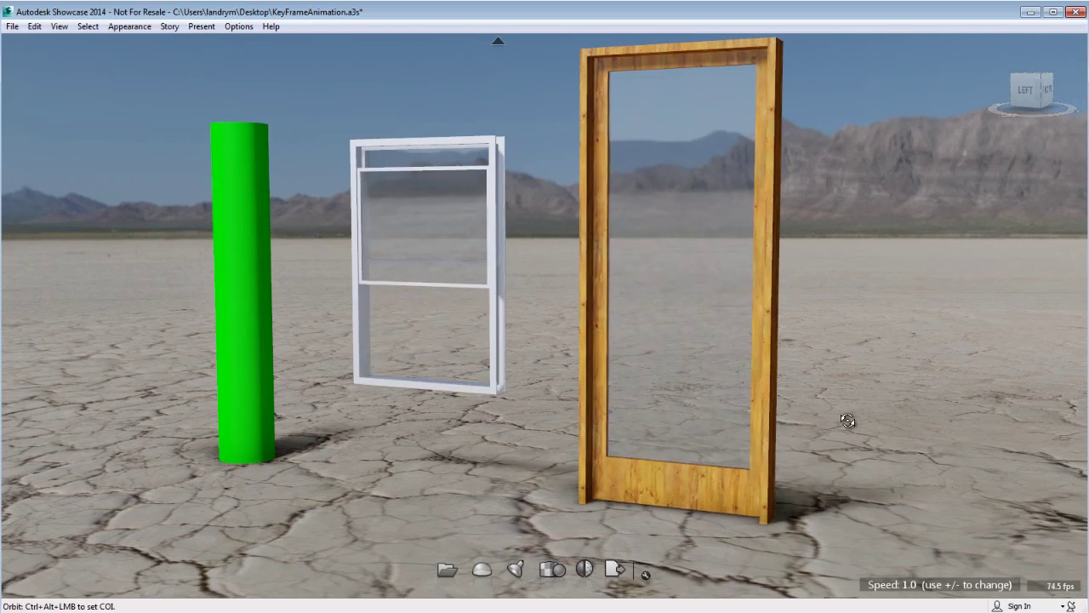
{"action": "left_click_drag", "start_coordinate": [686, 401], "coordinate": [915, 253], "text": "alt"}
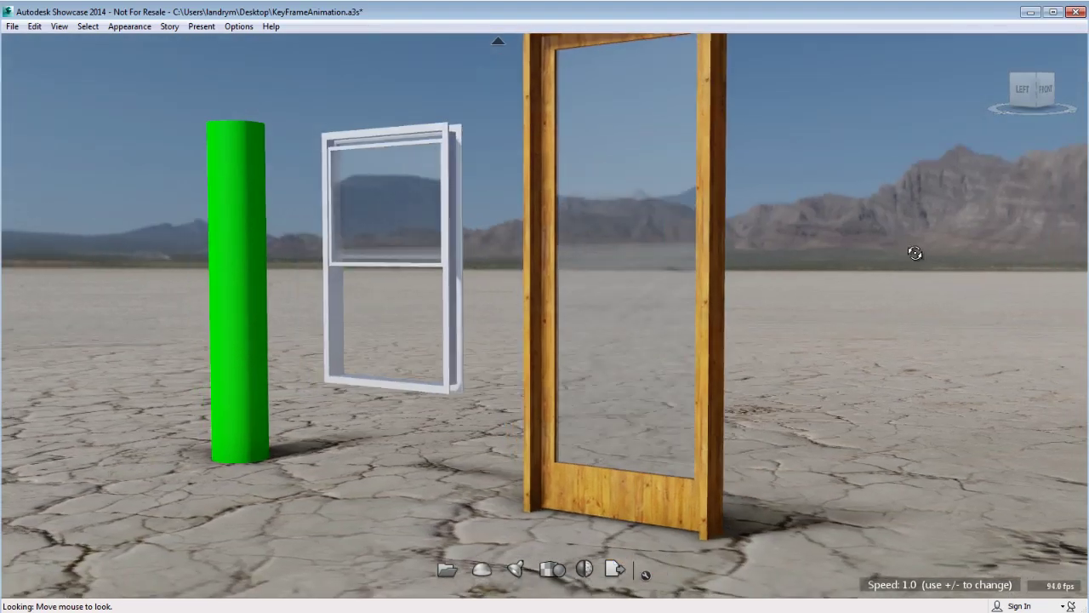
{"action": "left_click", "coordinate": [243, 271]}
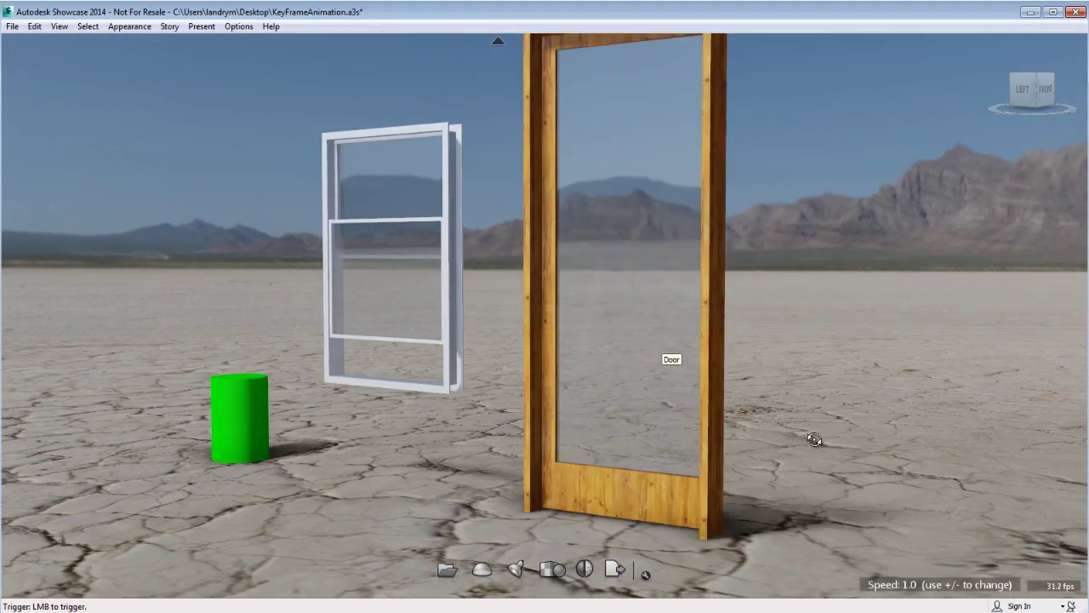
{"action": "left_click_drag", "start_coordinate": [319, 390], "coordinate": [931, 401], "text": "alt"}
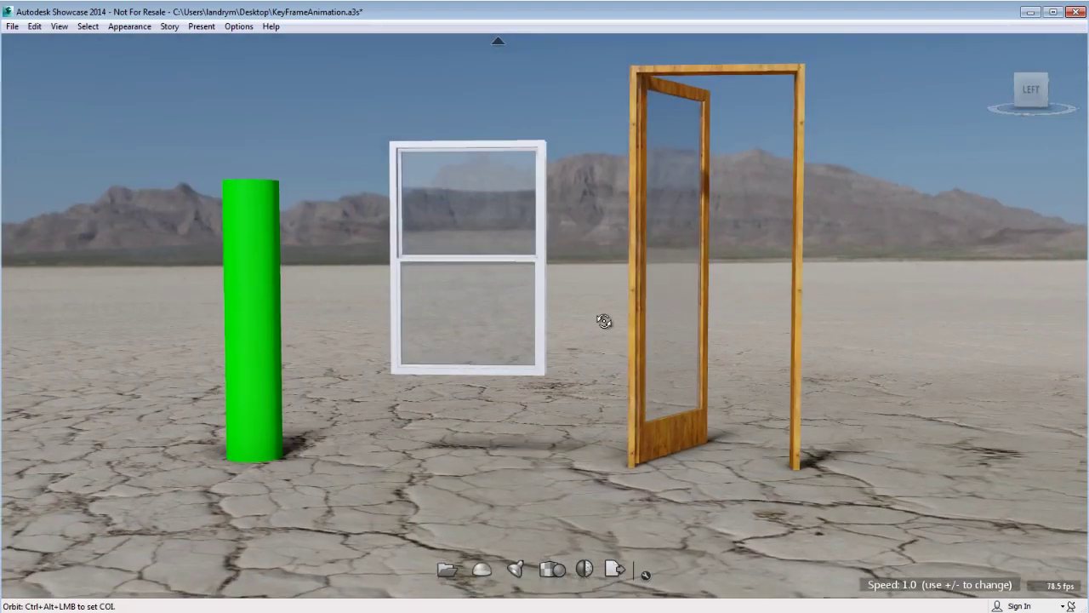
{"action": "left_click", "coordinate": [454, 317]}
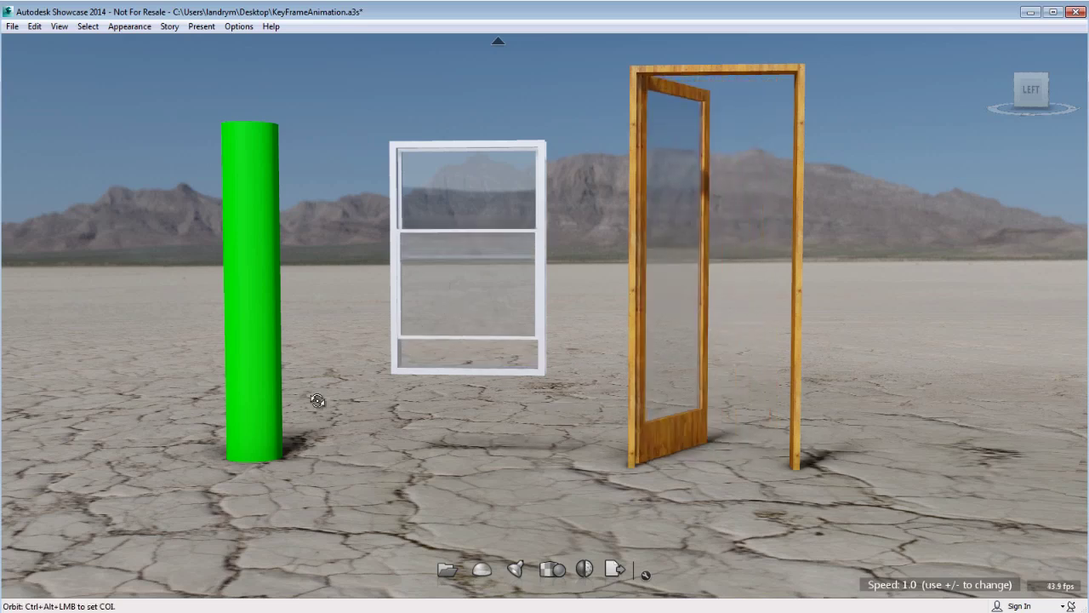
{"action": "left_click", "coordinate": [251, 336]}
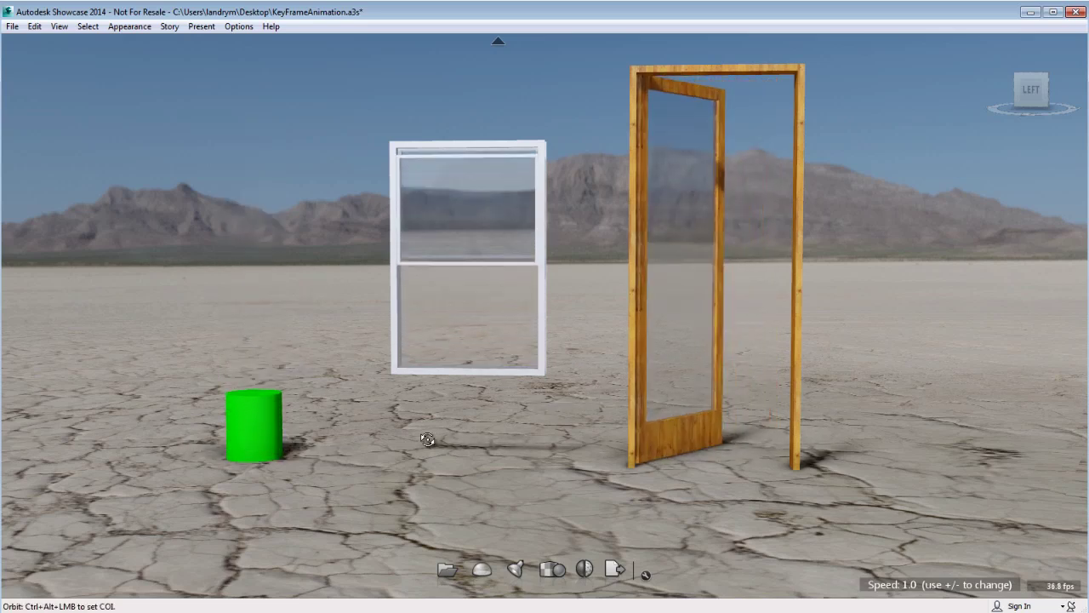
{"action": "left_click_drag", "start_coordinate": [426, 276], "coordinate": [350, 582]}
{"action": "left_click", "coordinate": [130, 501]}
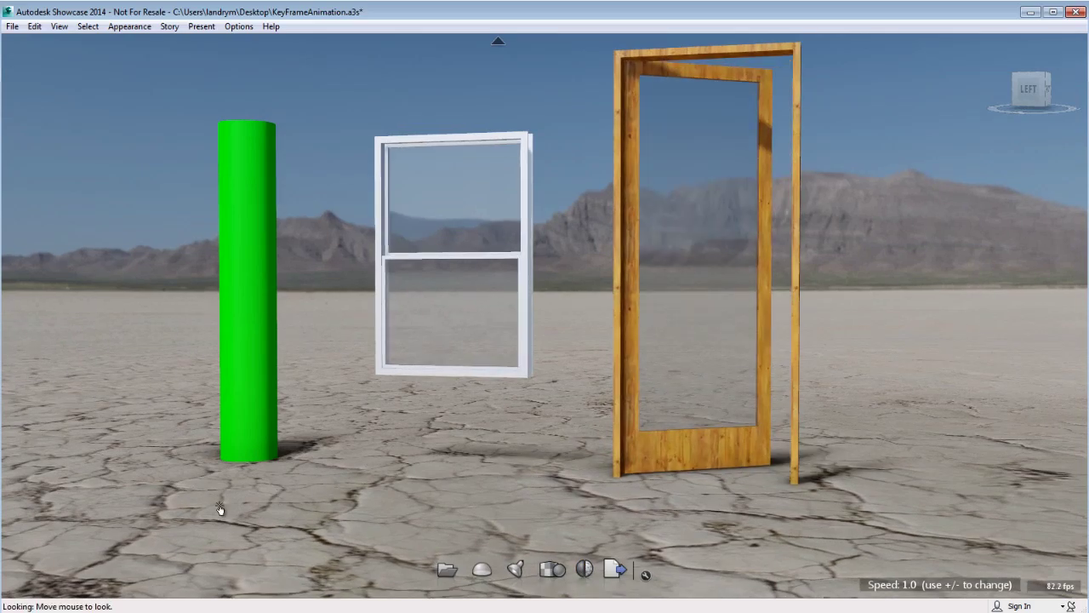